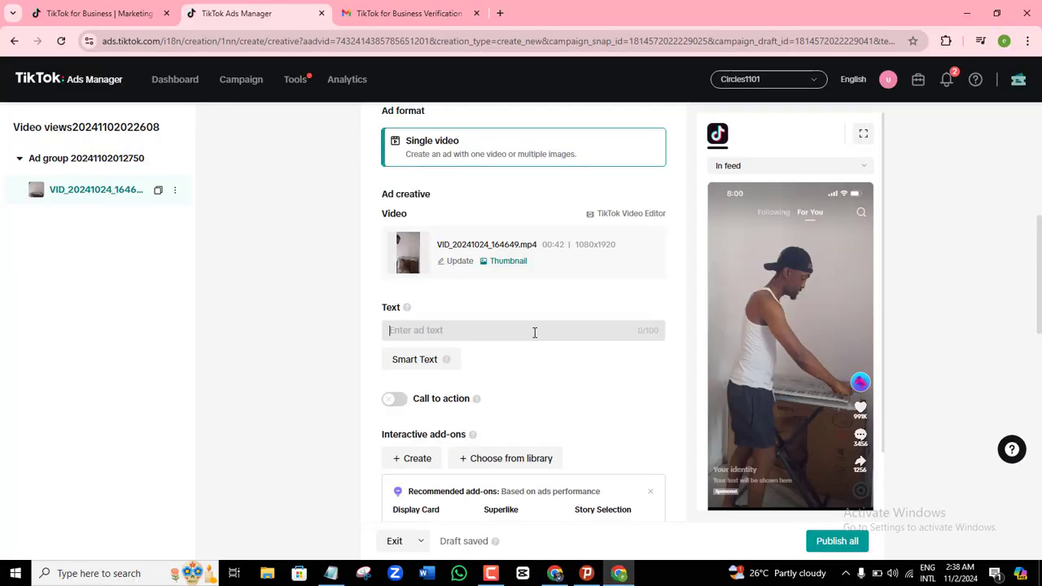
# Enter "Please watch and share" as the ad text.
pyautogui.write('Please watch and share')
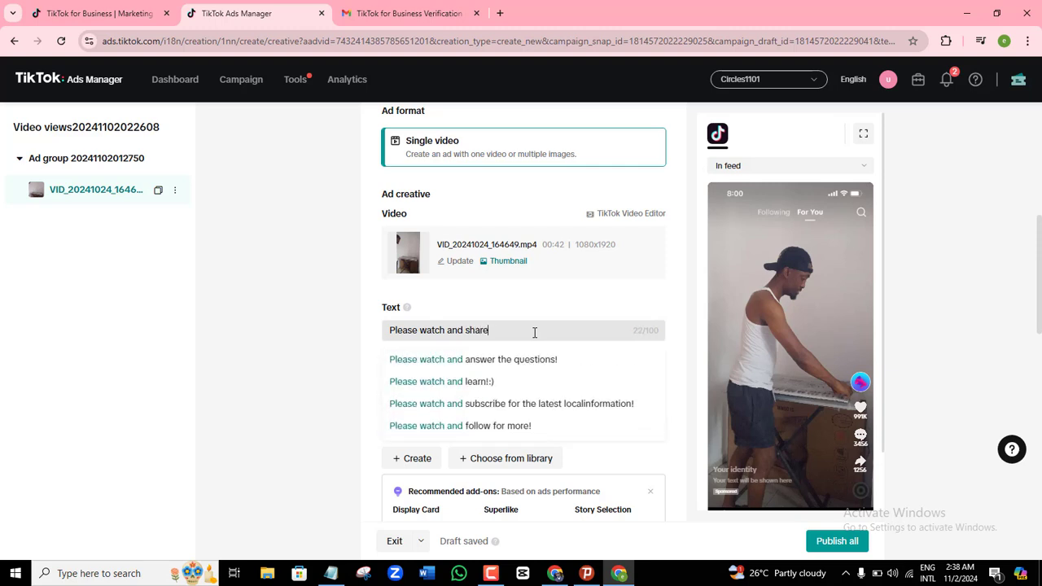
pyautogui.click(346, 368)
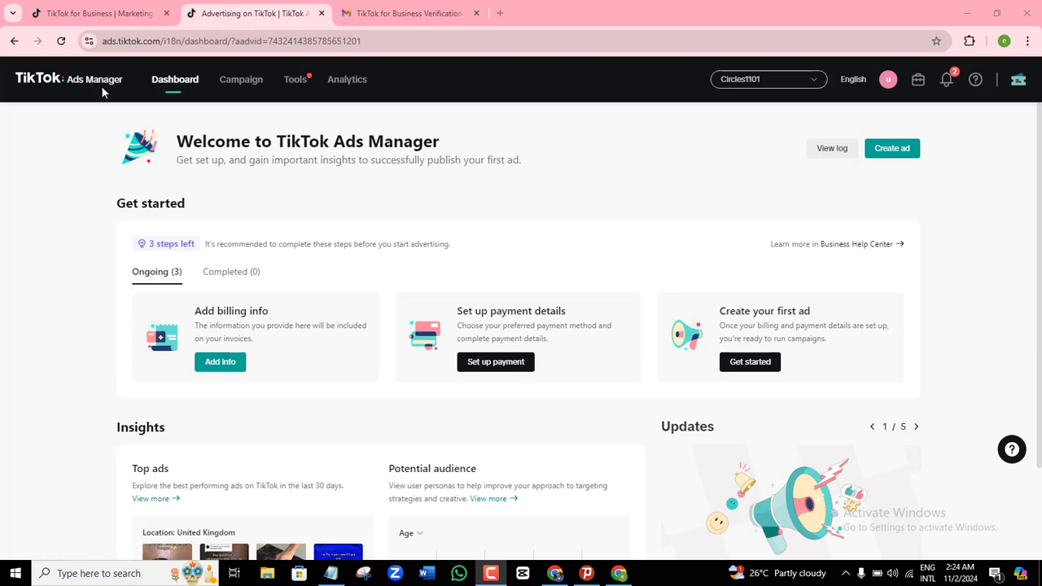
# Start a new campaign, choose Video views as its advertising objective and continue.
pyautogui.click(242, 80)
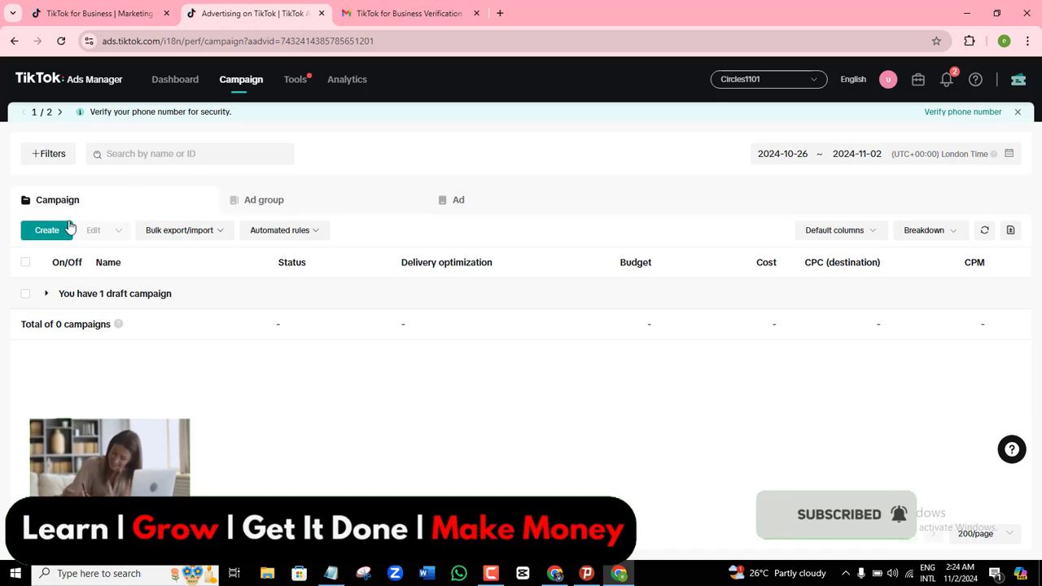
pyautogui.click(41, 233)
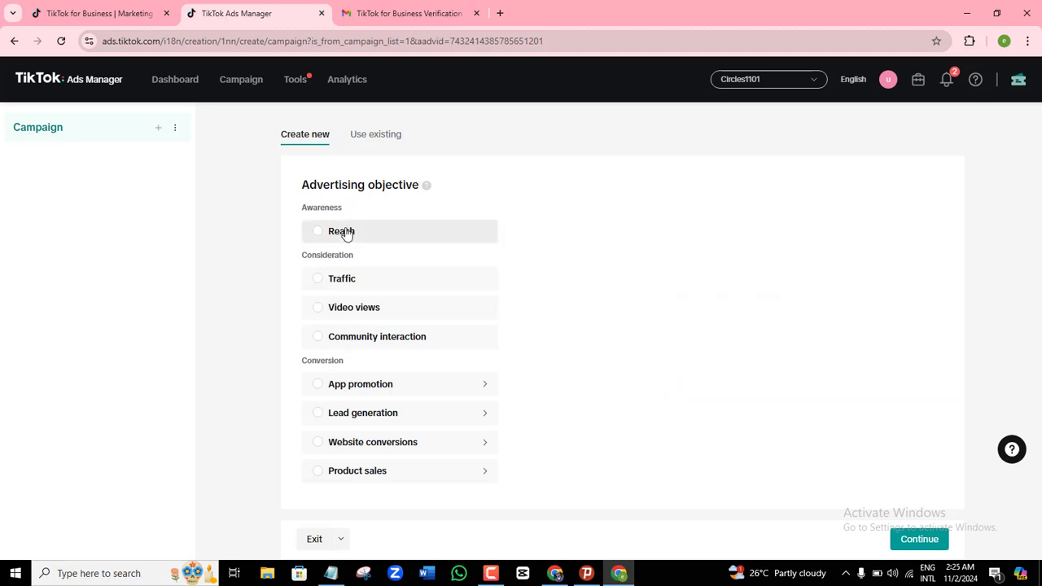
pyautogui.moveTo(342, 238)
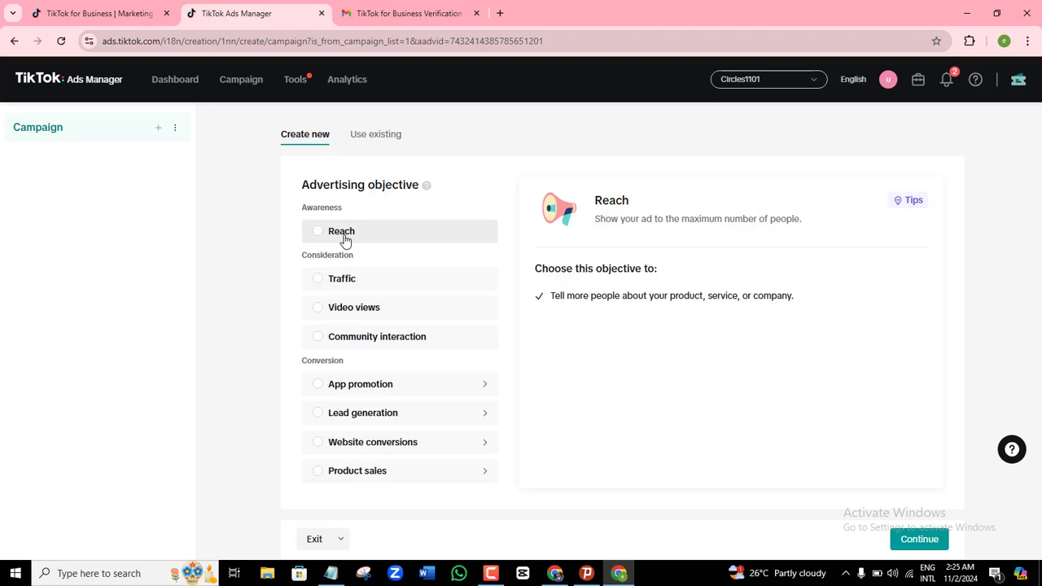
pyautogui.moveTo(340, 284)
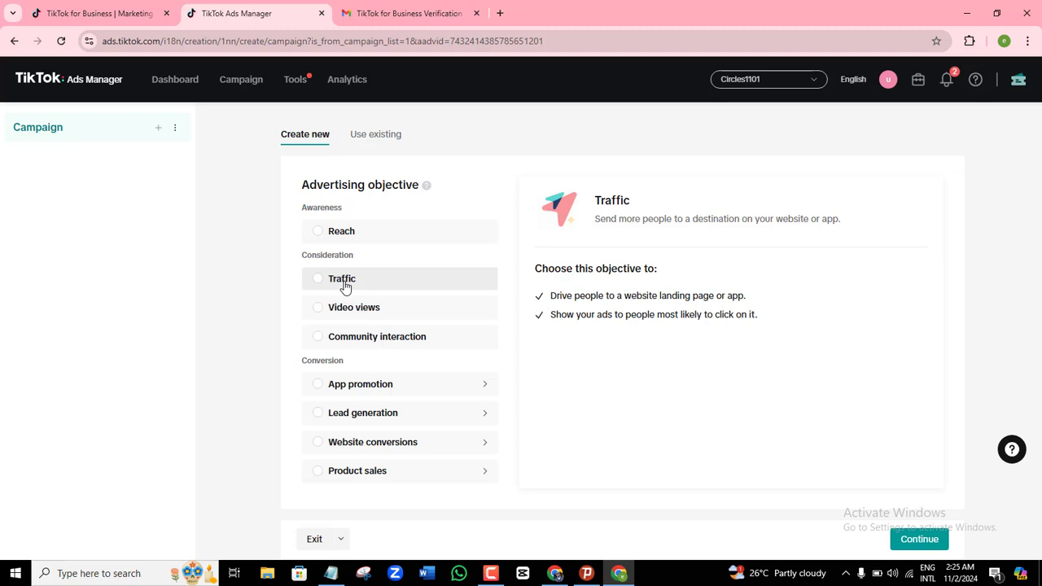
pyautogui.moveTo(348, 313)
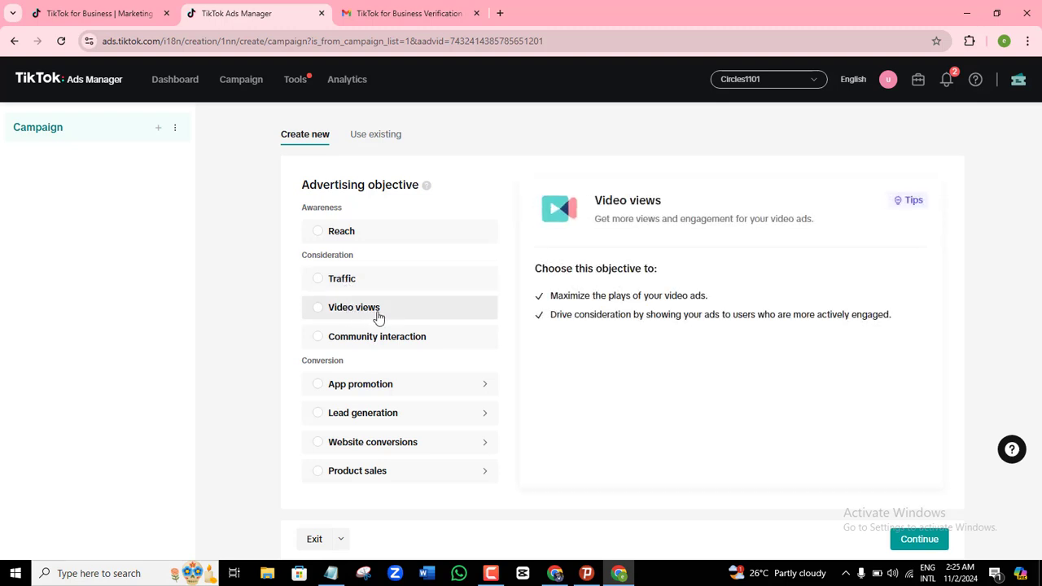
pyautogui.moveTo(382, 346)
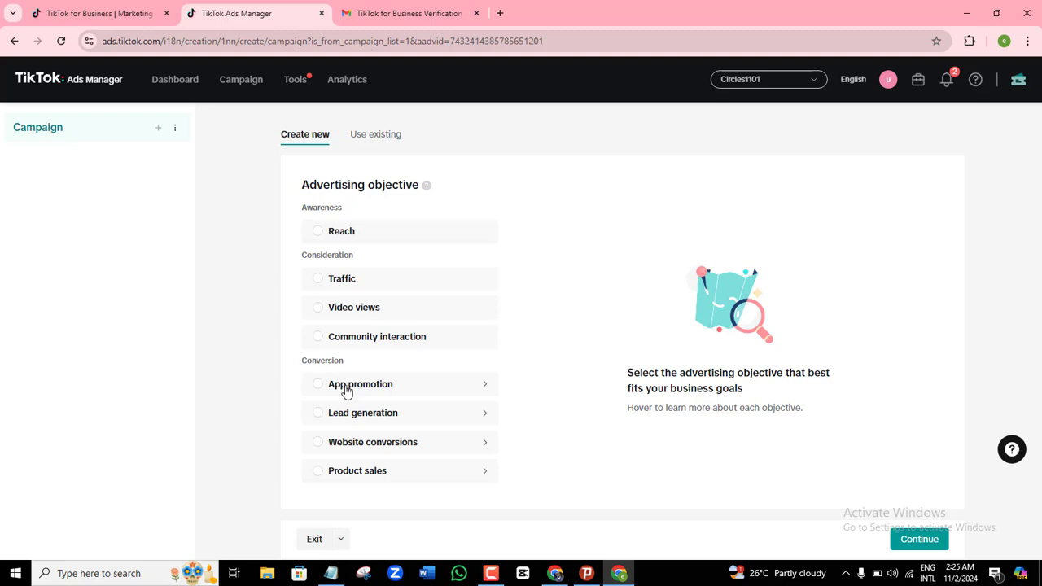
pyautogui.moveTo(344, 393)
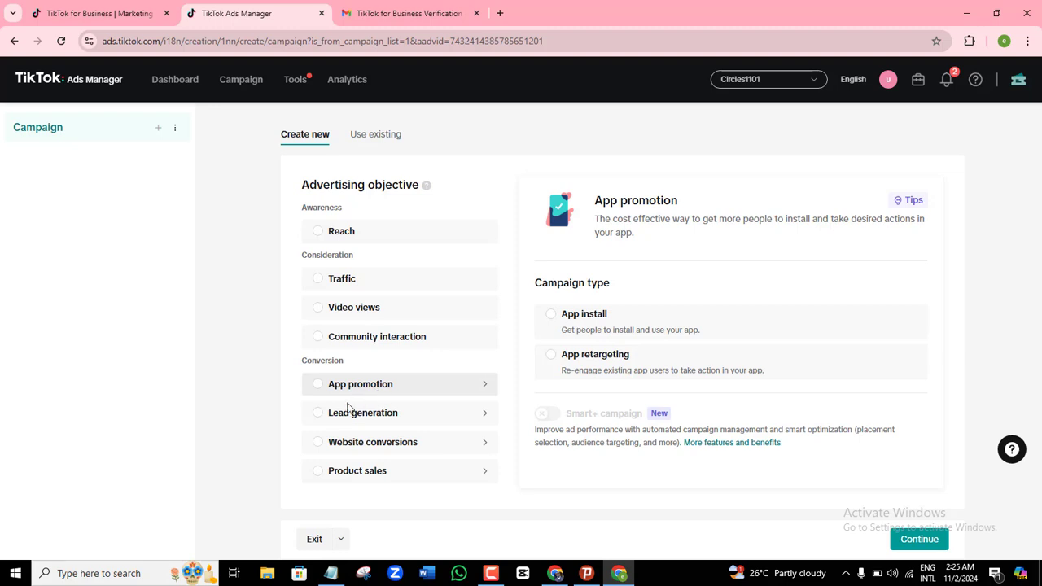
pyautogui.moveTo(333, 416)
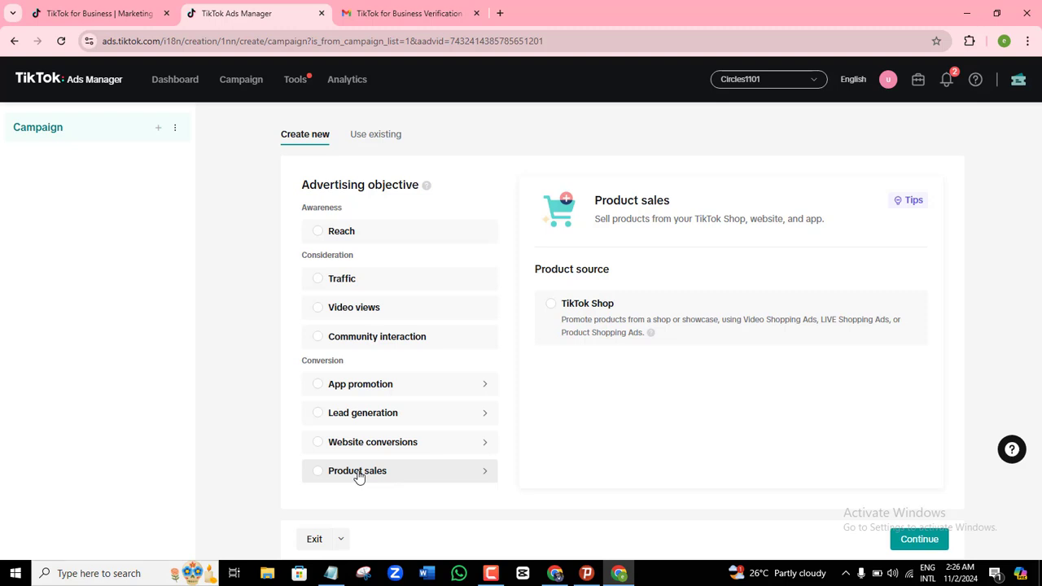
pyautogui.click(334, 312)
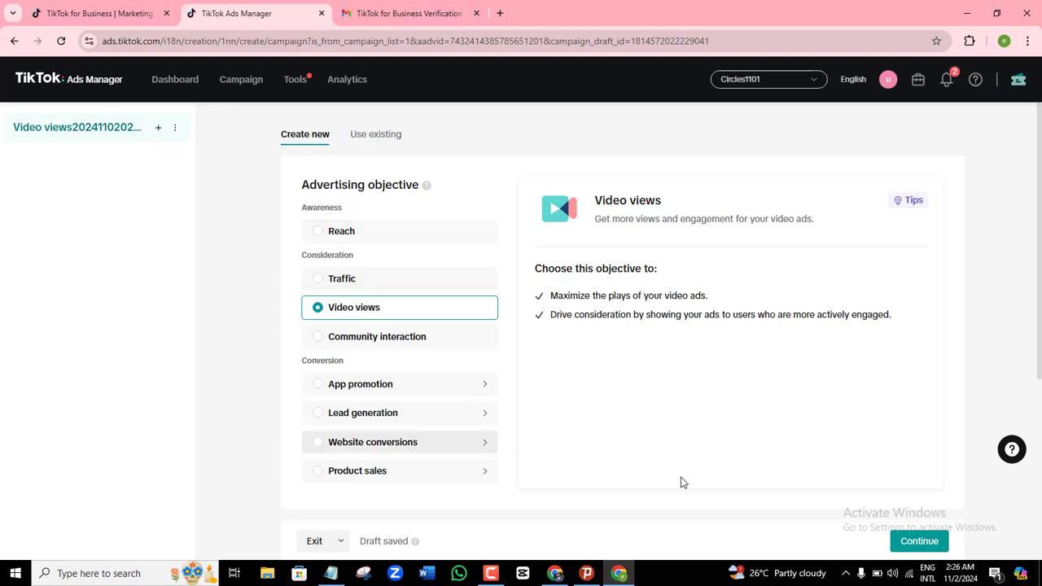
pyautogui.click(919, 541)
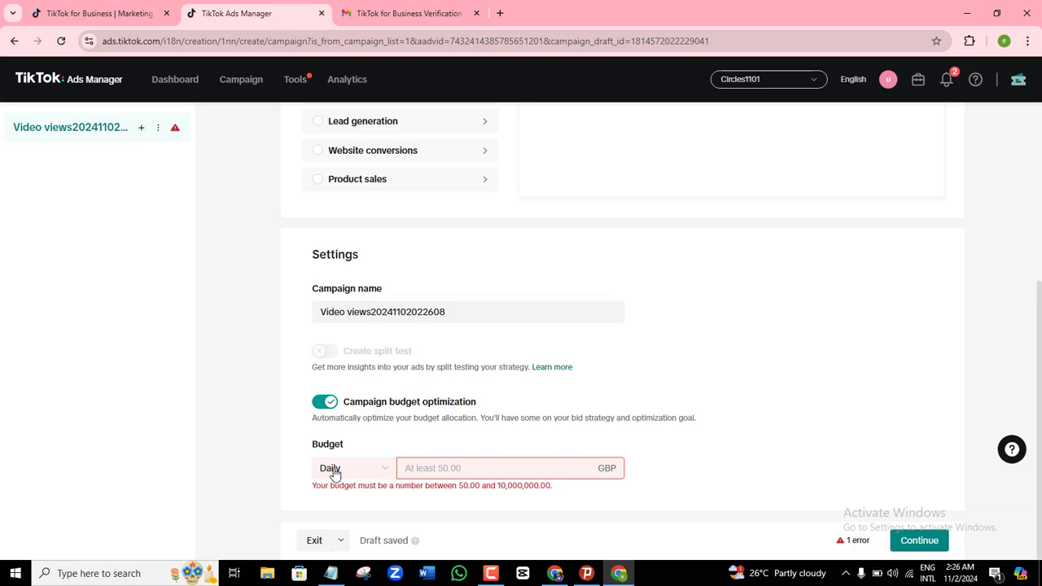
# Switch the campaign budget type to Lifetime and back to Daily.
pyautogui.click(384, 473)
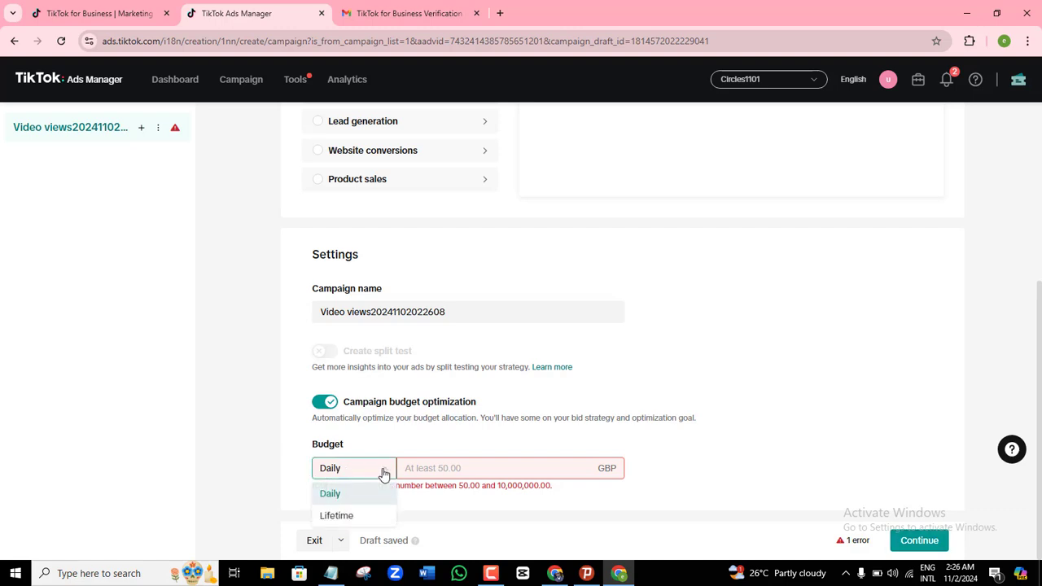
pyautogui.click(343, 519)
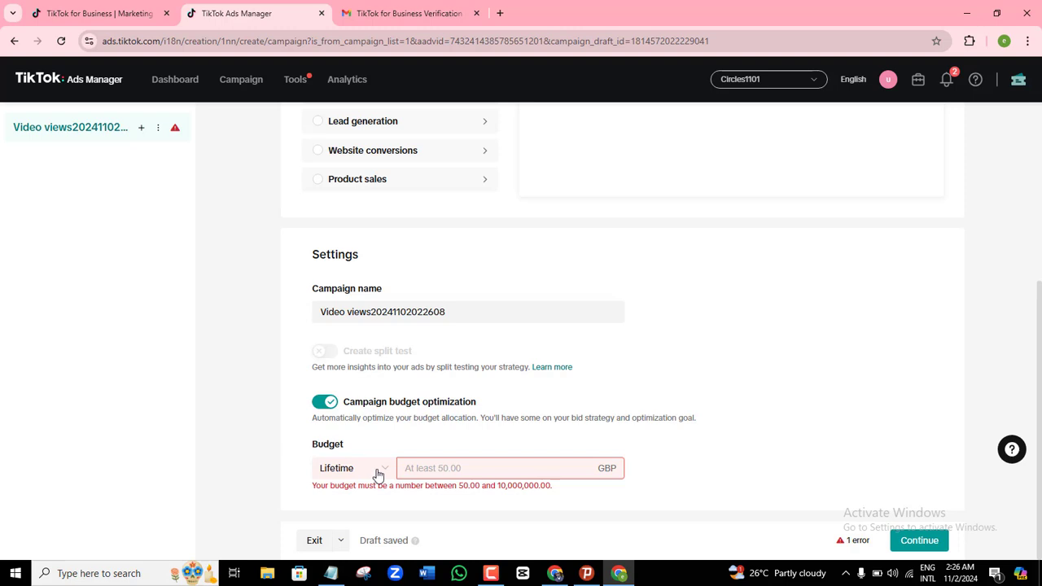
pyautogui.click(380, 474)
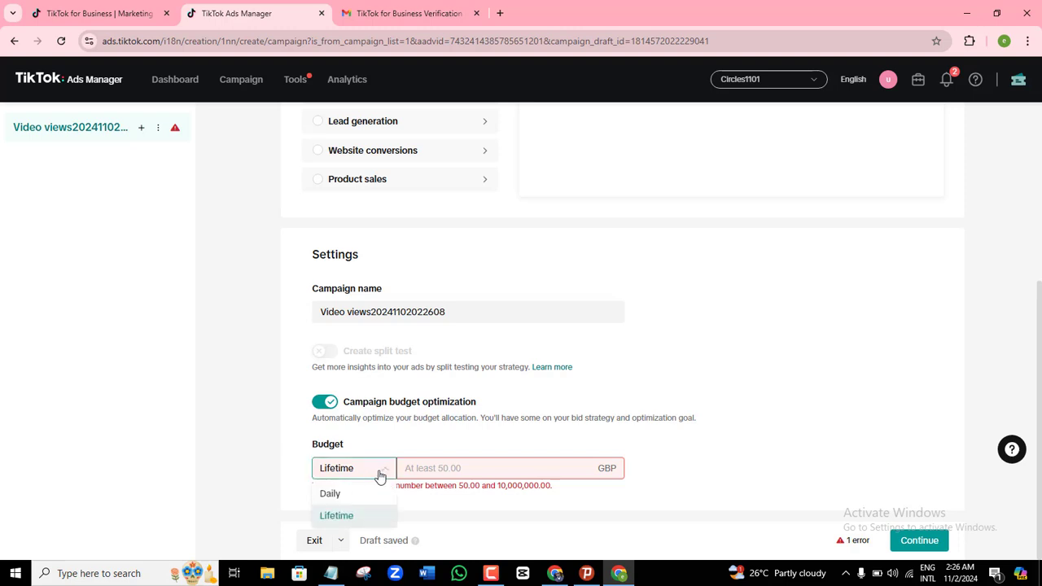
pyautogui.click(332, 496)
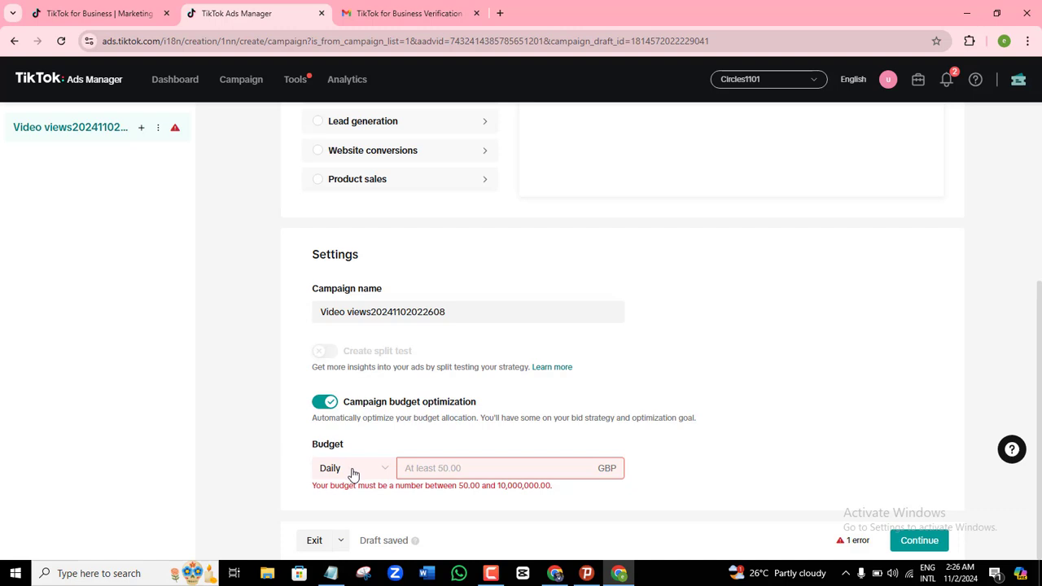
# Set the daily campaign budget to 50 GBP and continue to the ad group setup.
pyautogui.click(414, 464)
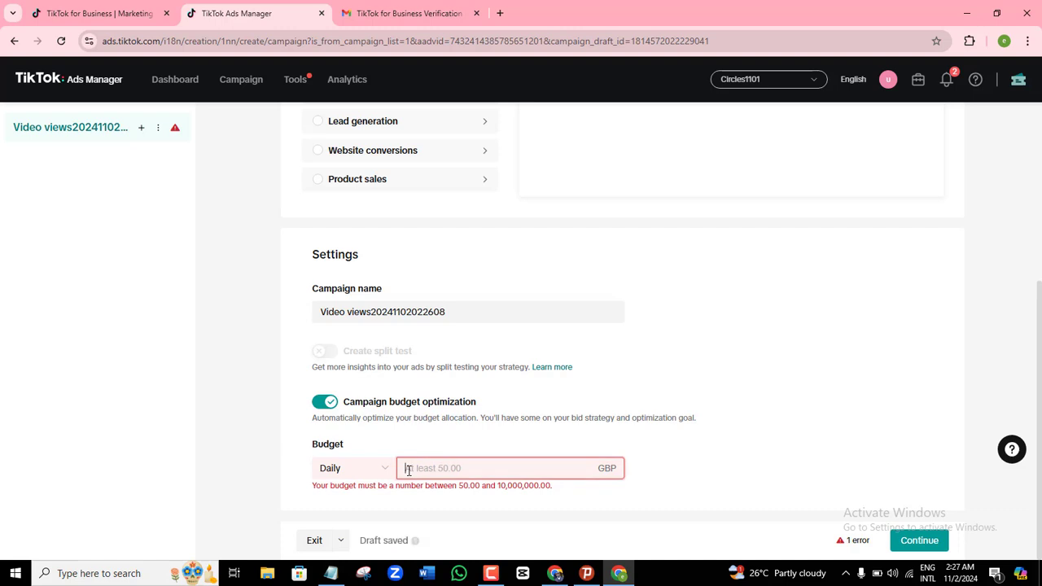
pyautogui.write('50')
pyautogui.click(694, 467)
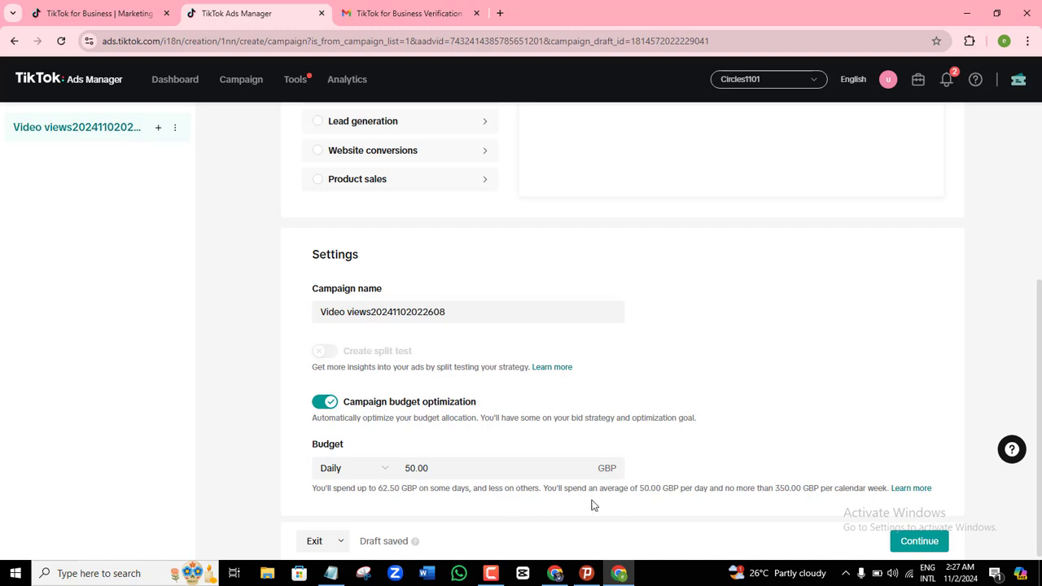
pyautogui.moveTo(1040, 393)
pyautogui.mouseDown()
pyautogui.moveTo(1040, 322)
pyautogui.moveTo(1040, 397)
pyautogui.mouseUp()
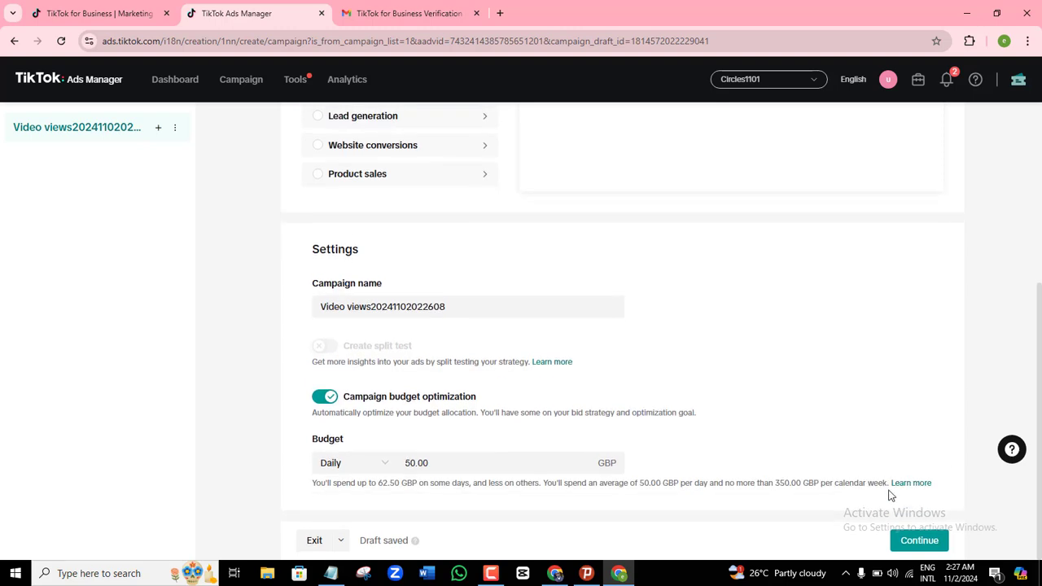
pyautogui.click(912, 543)
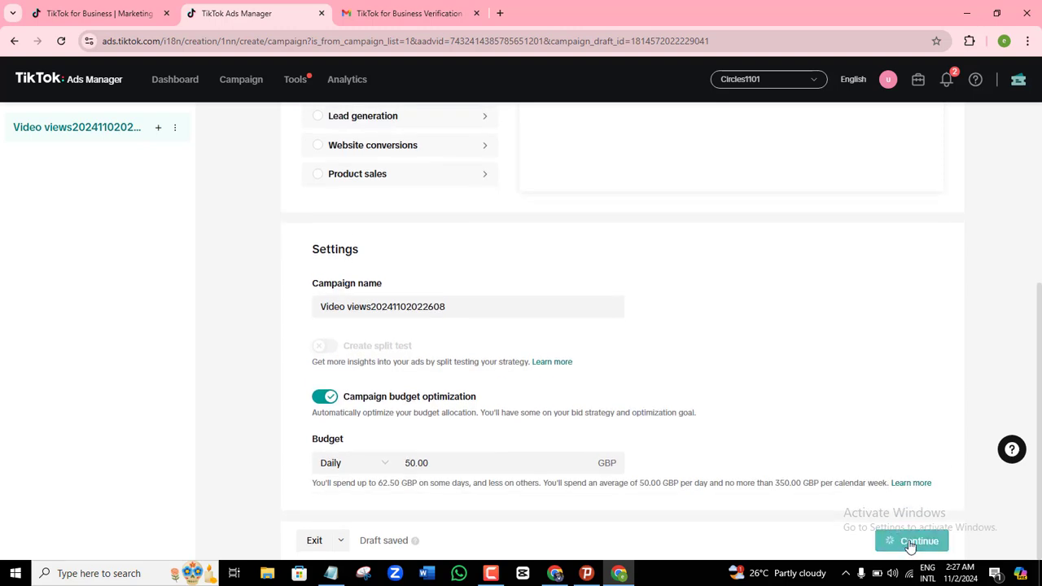
# Check which saved audiences are available in the ad group's targeting settings.
pyautogui.moveTo(1040, 141); pyautogui.dragTo(1040, 195)
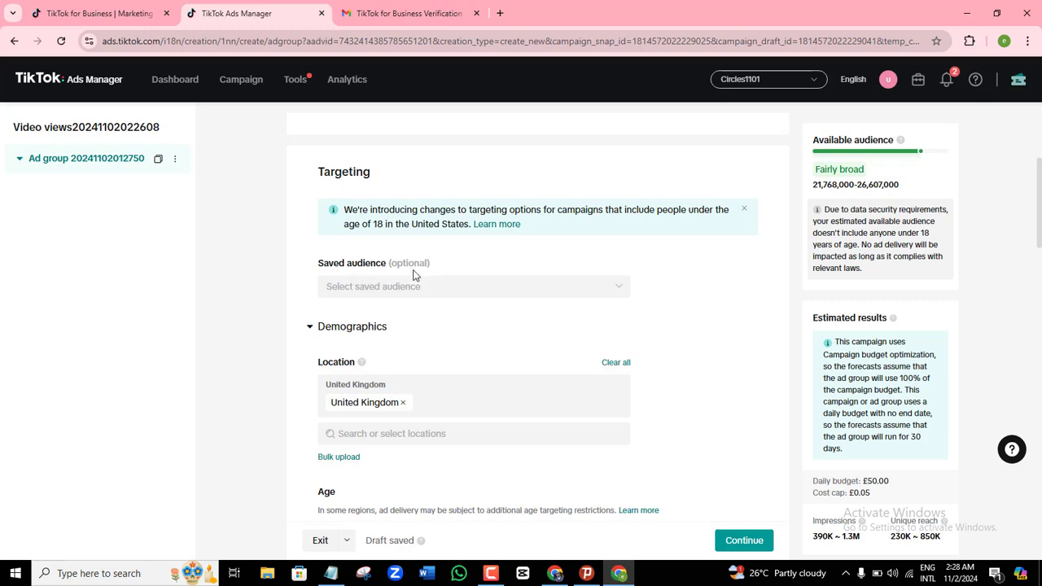
pyautogui.click(602, 293)
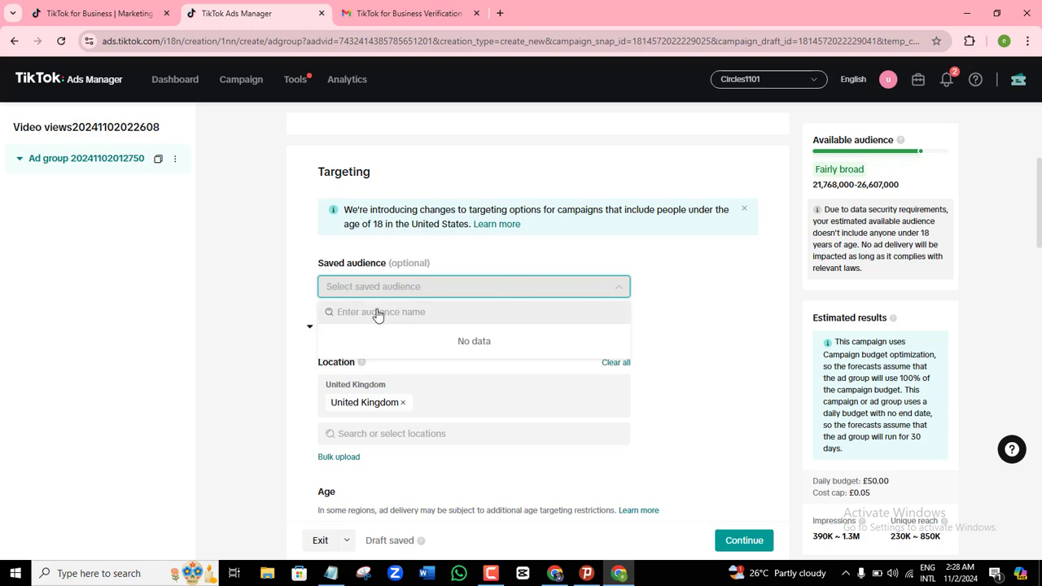
pyautogui.click(713, 275)
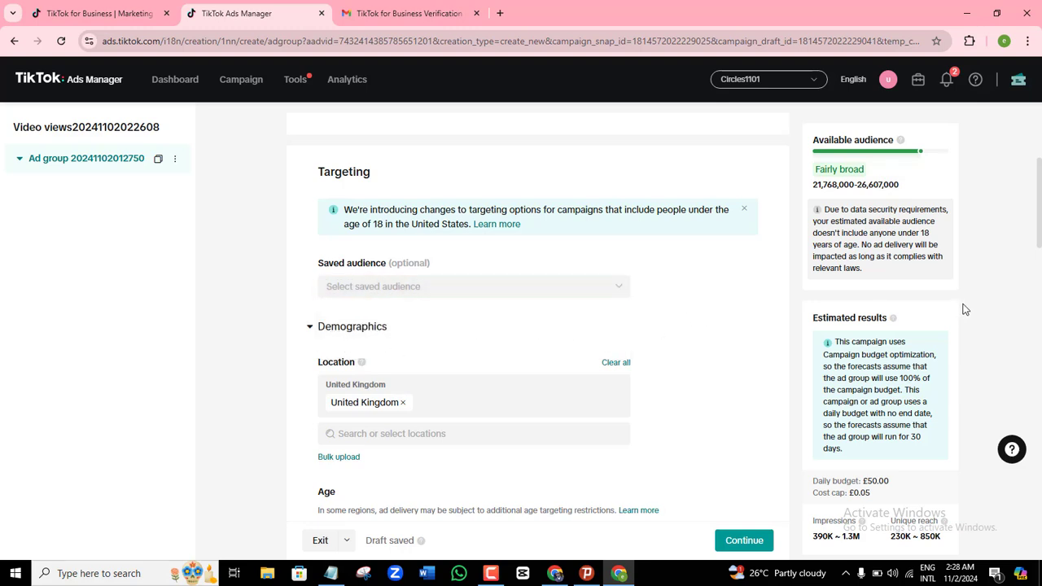
# Replace United Kingdom with Ireland as the ad group's target location.
pyautogui.scroll(-1, 661, 243)
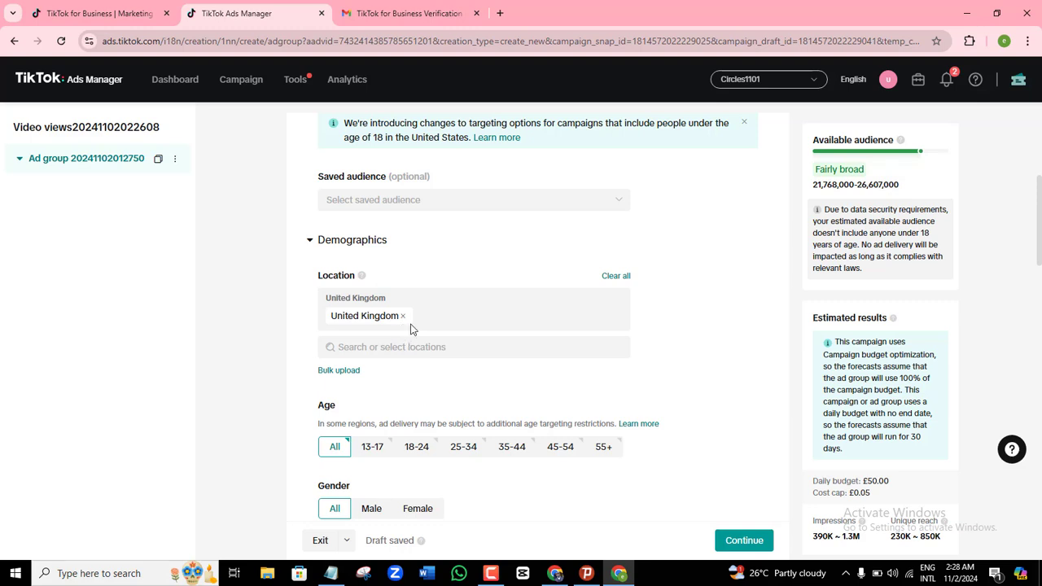
pyautogui.click(402, 318)
pyautogui.click(396, 308)
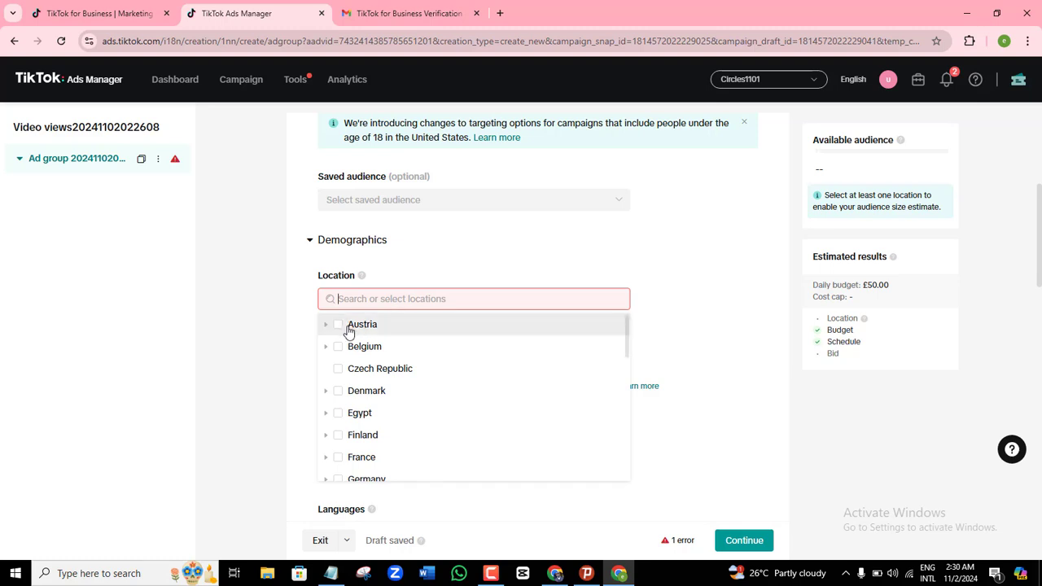
pyautogui.moveTo(628, 326); pyautogui.dragTo(626, 351)
pyautogui.click(405, 283)
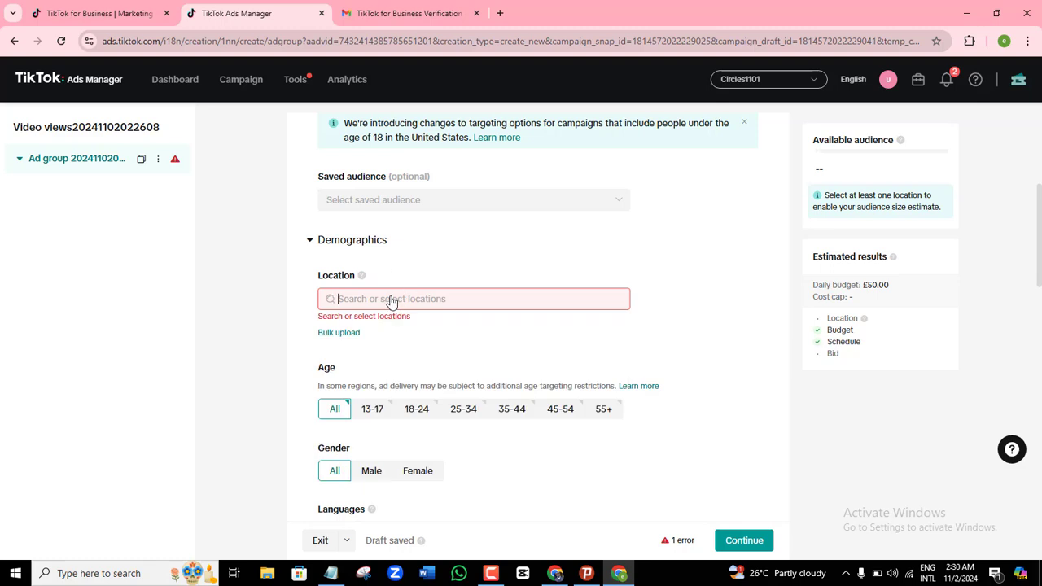
pyautogui.click(340, 301)
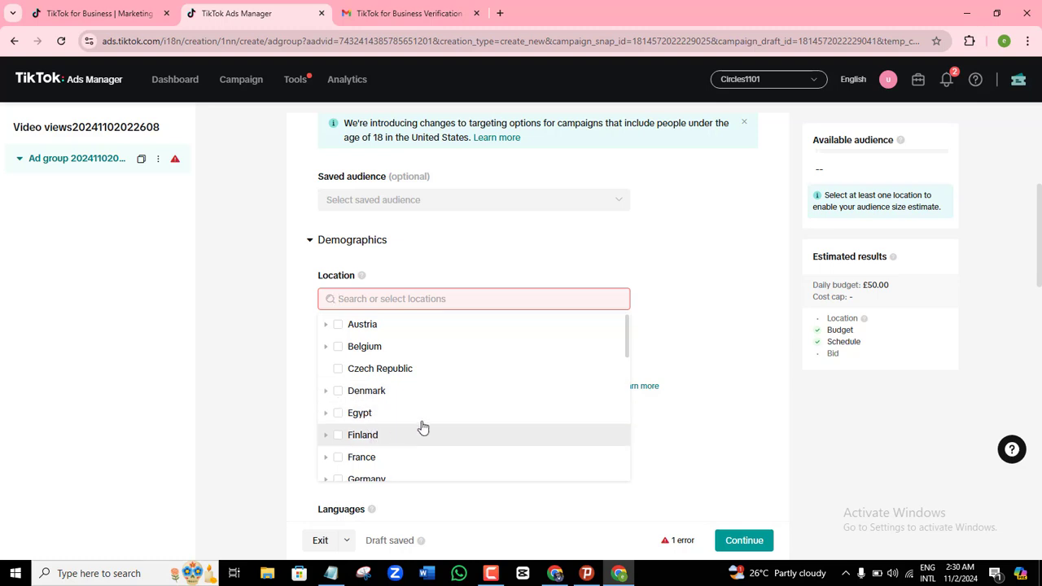
pyautogui.moveTo(626, 353); pyautogui.dragTo(627, 388)
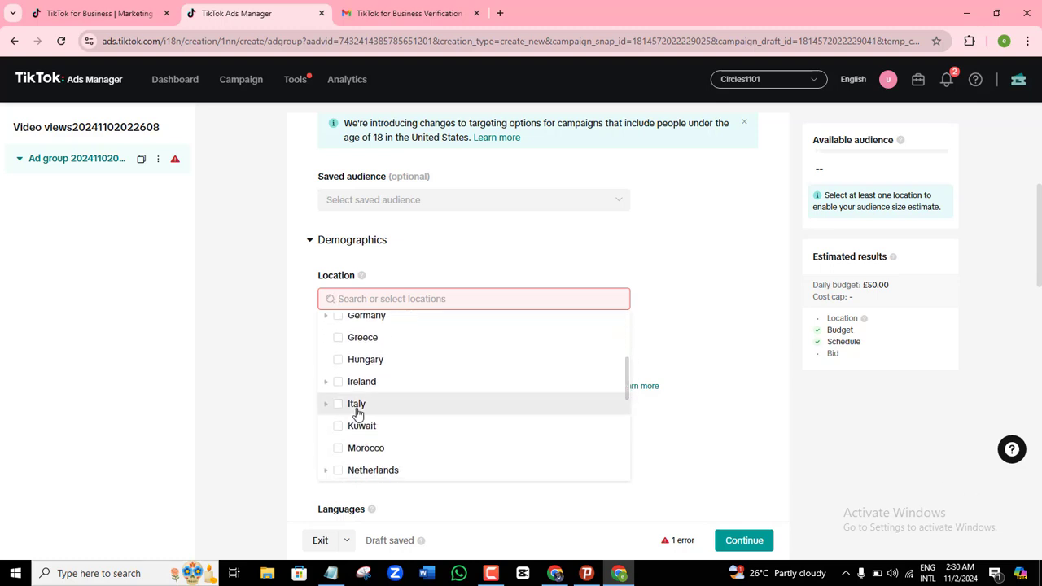
pyautogui.click(358, 383)
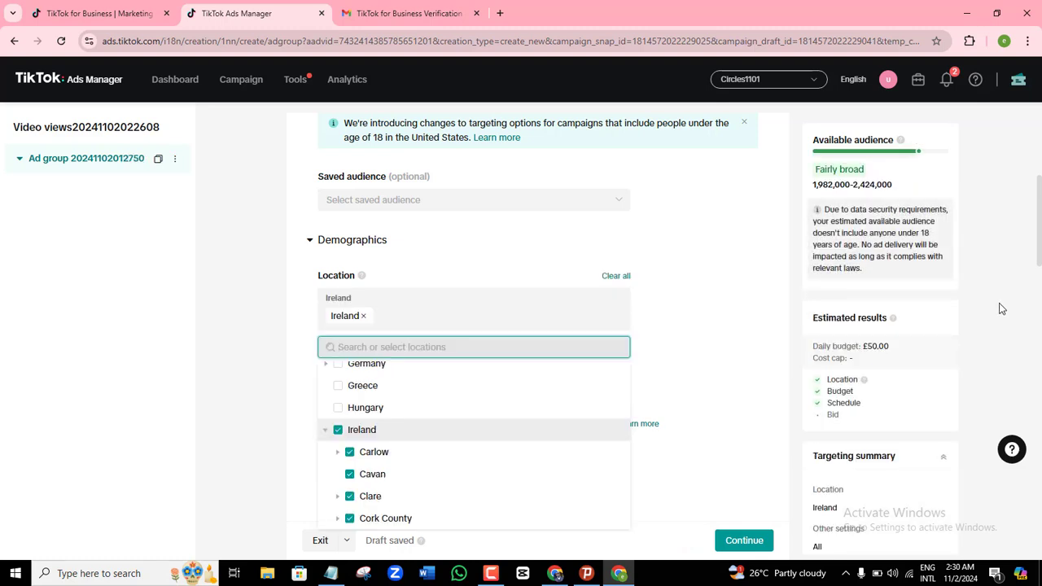
pyautogui.moveTo(1040, 236); pyautogui.dragTo(1040, 261)
pyautogui.click(687, 303)
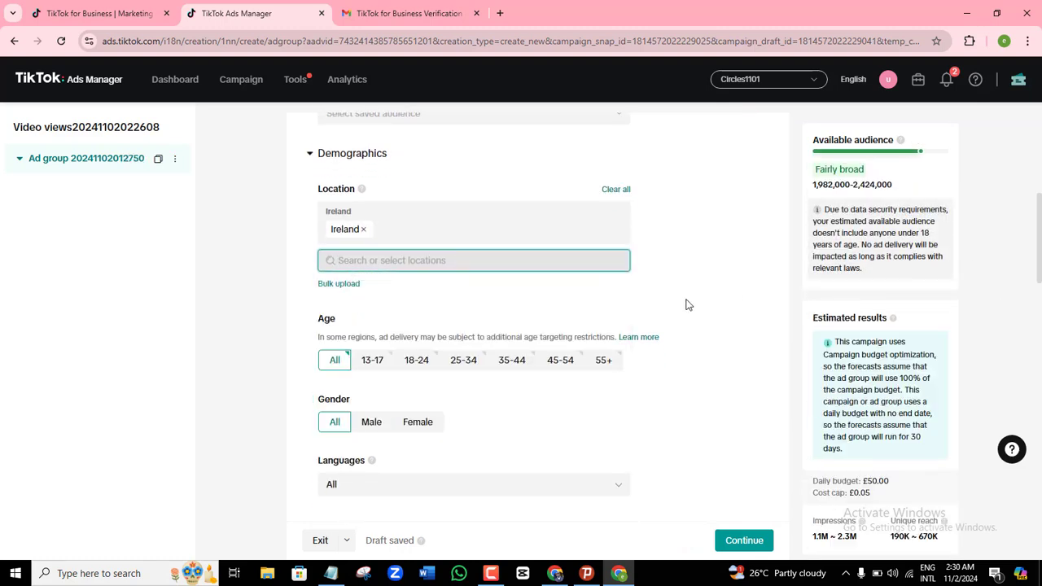
# Deselect Ireland as a whole and target only Dublin City within it.
pyautogui.click(355, 265)
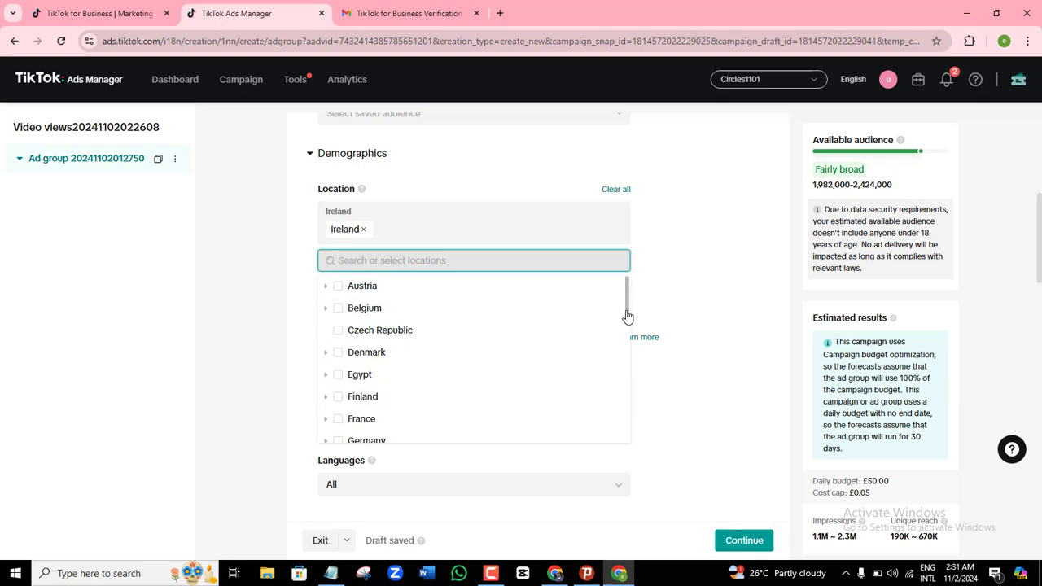
pyautogui.scroll(-2, 628, 316)
pyautogui.click(358, 332)
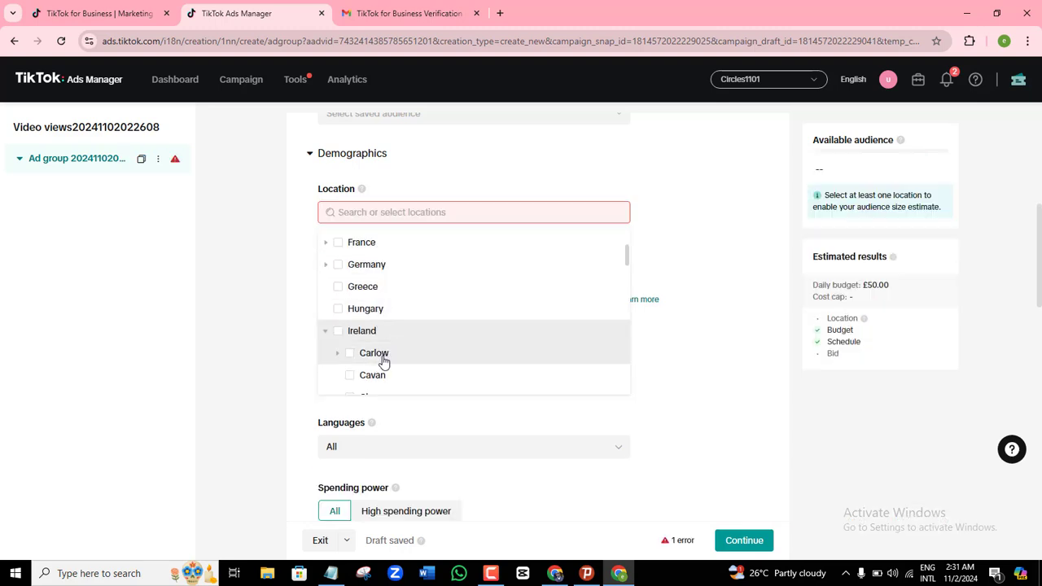
pyautogui.scroll(-7, 381, 364)
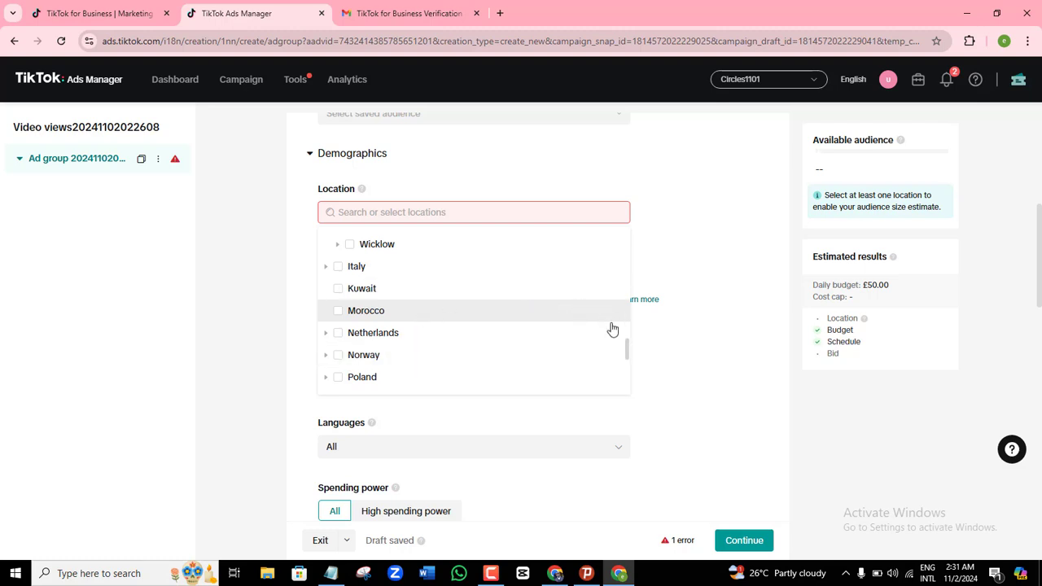
pyautogui.moveTo(627, 356); pyautogui.dragTo(623, 285)
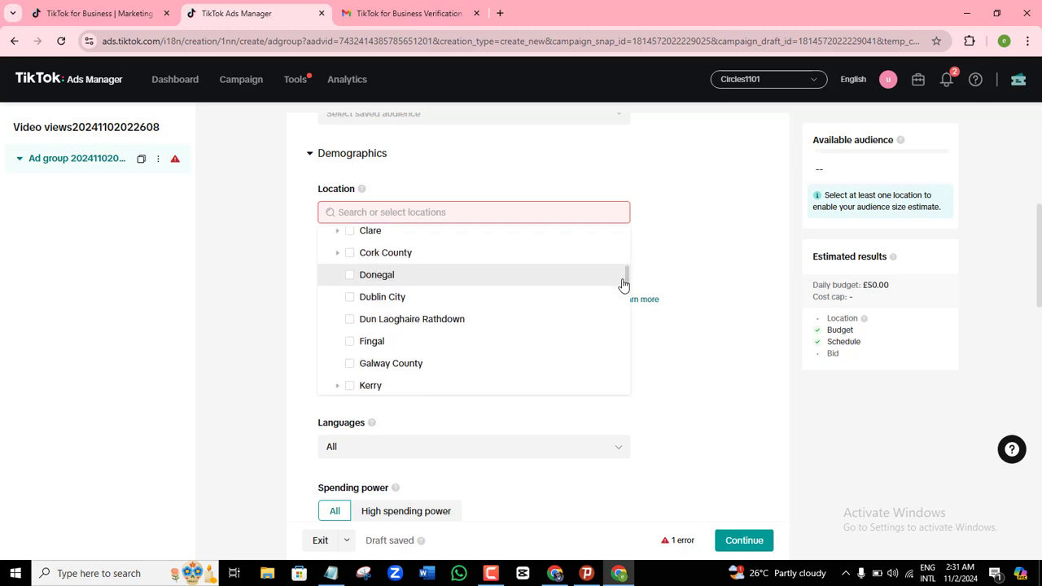
pyautogui.click(391, 298)
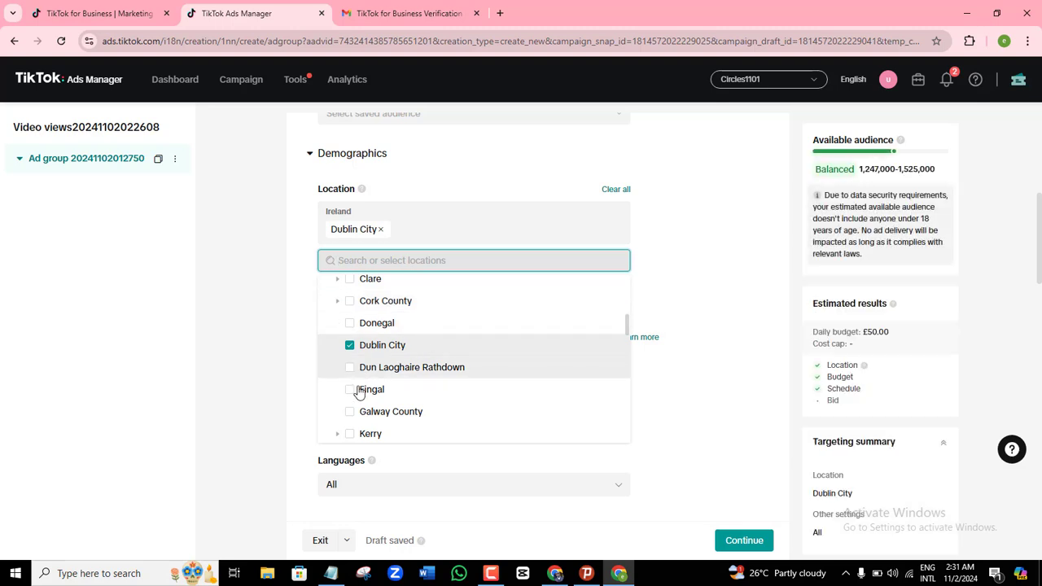
# Add Kerry to the ad group's target locations and limit the targeted age to 35-44.
pyautogui.click(363, 435)
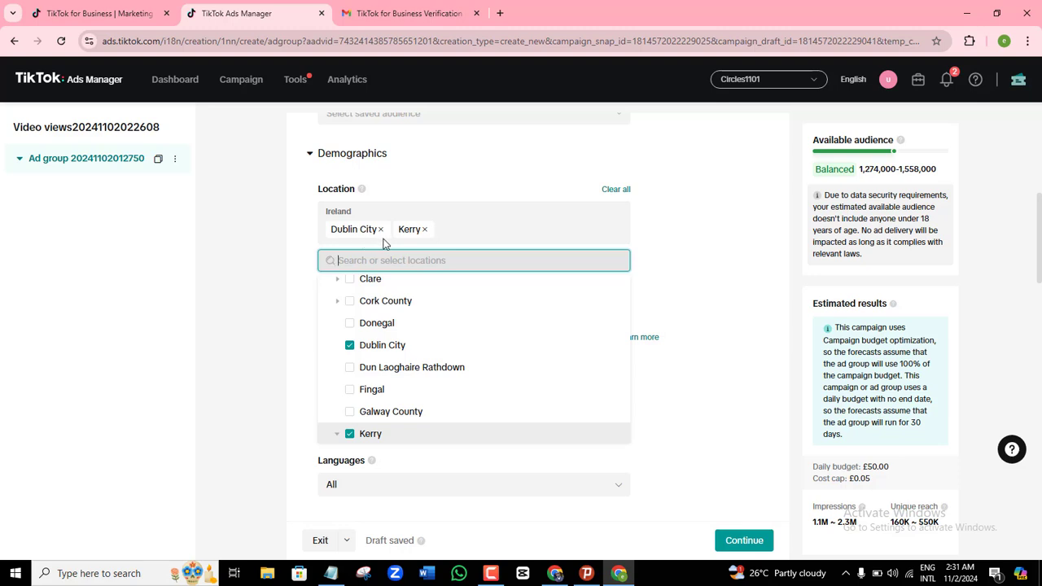
pyautogui.click(675, 406)
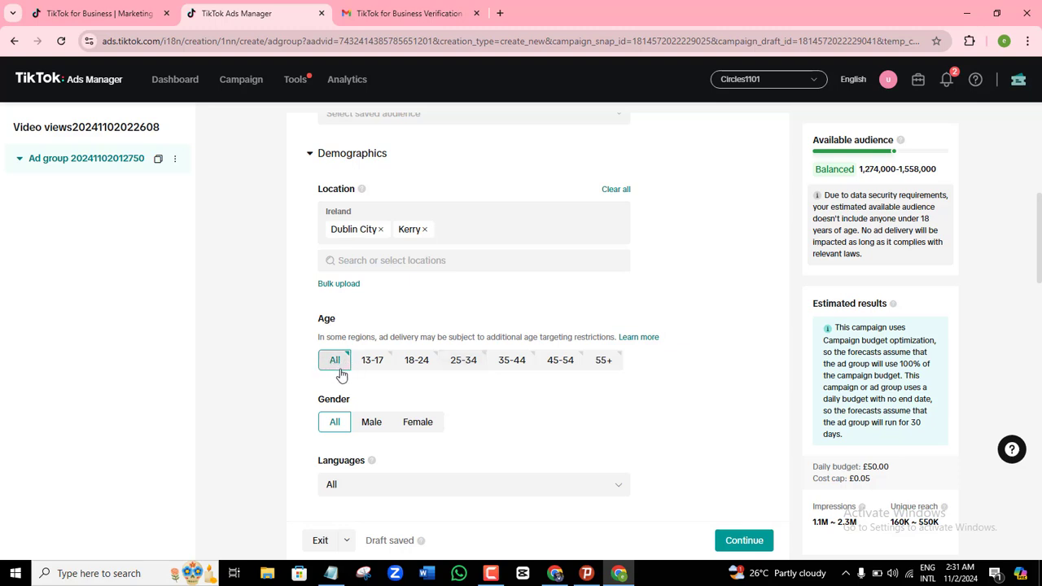
pyautogui.click(512, 360)
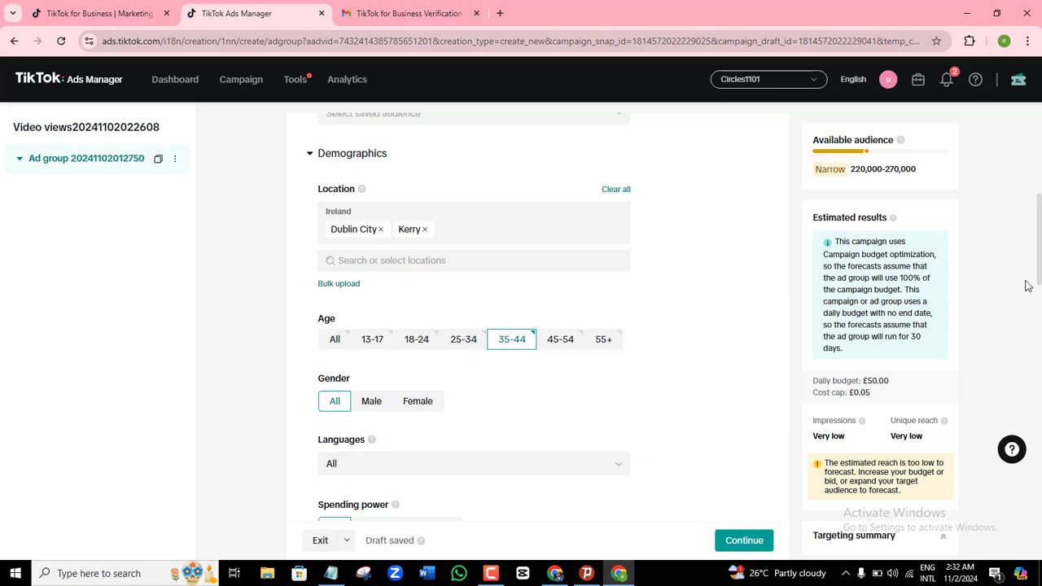
# Check the language options and the audiences available to include in the ad group's targeting.
pyautogui.scroll(-2, 604, 343)
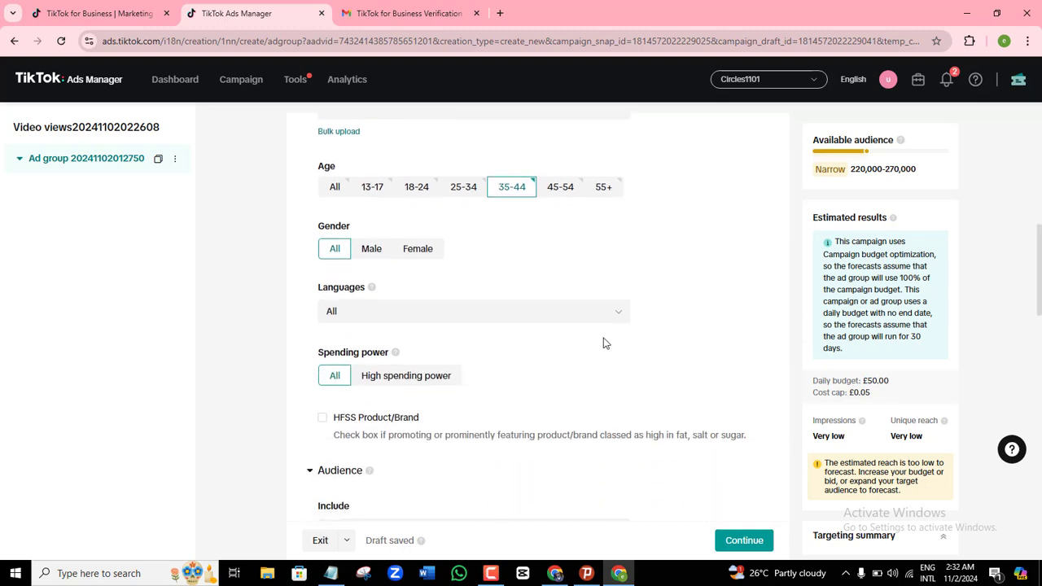
pyautogui.click(586, 313)
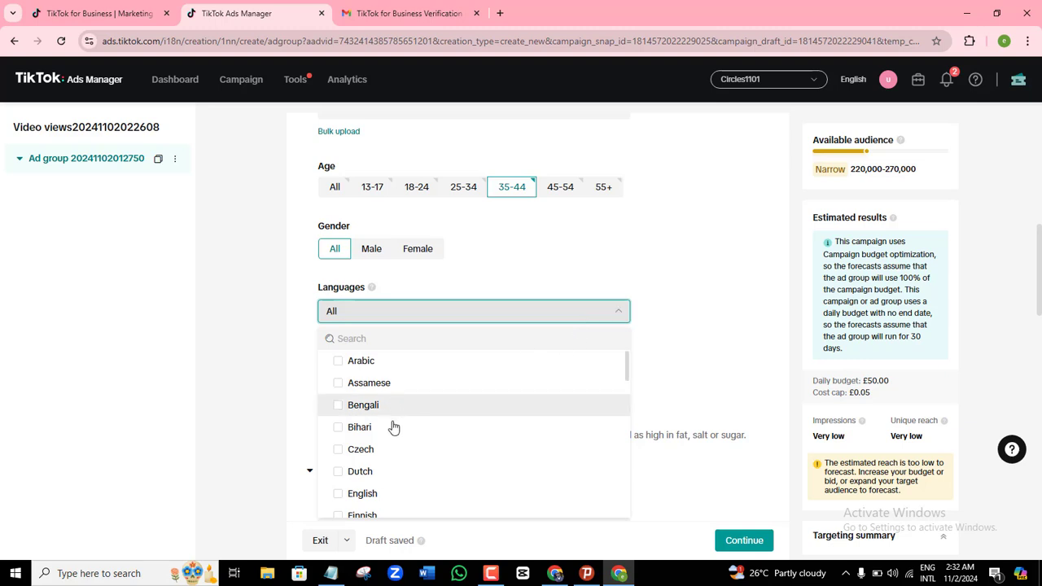
pyautogui.click(727, 311)
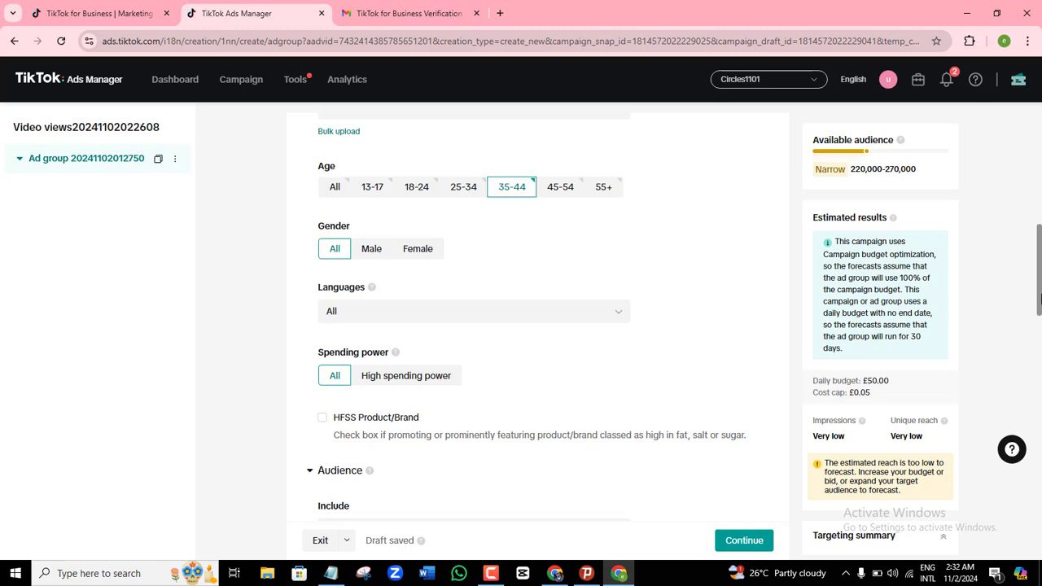
pyautogui.scroll(-3, 1040, 299)
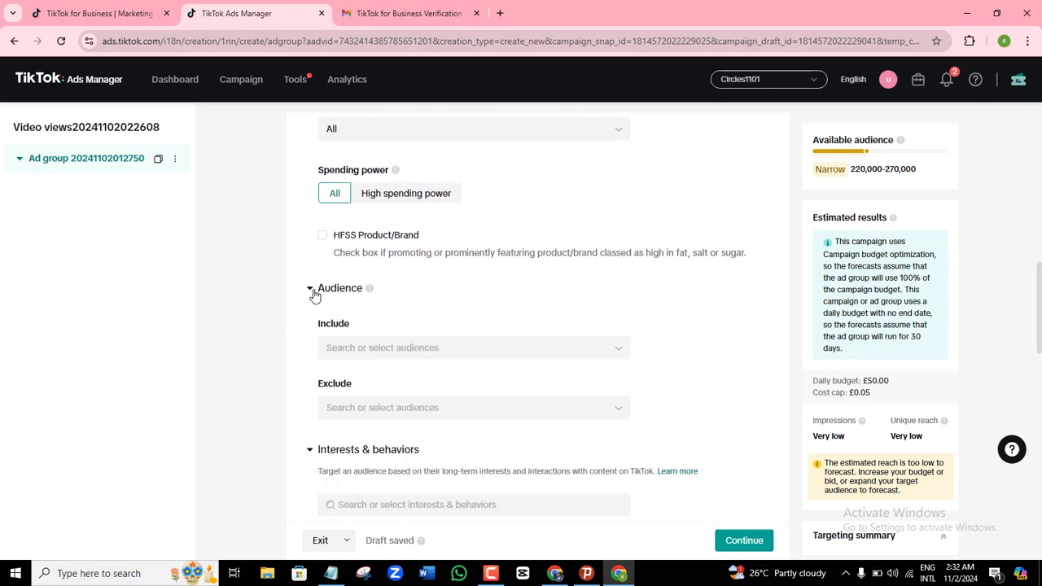
pyautogui.click(312, 291)
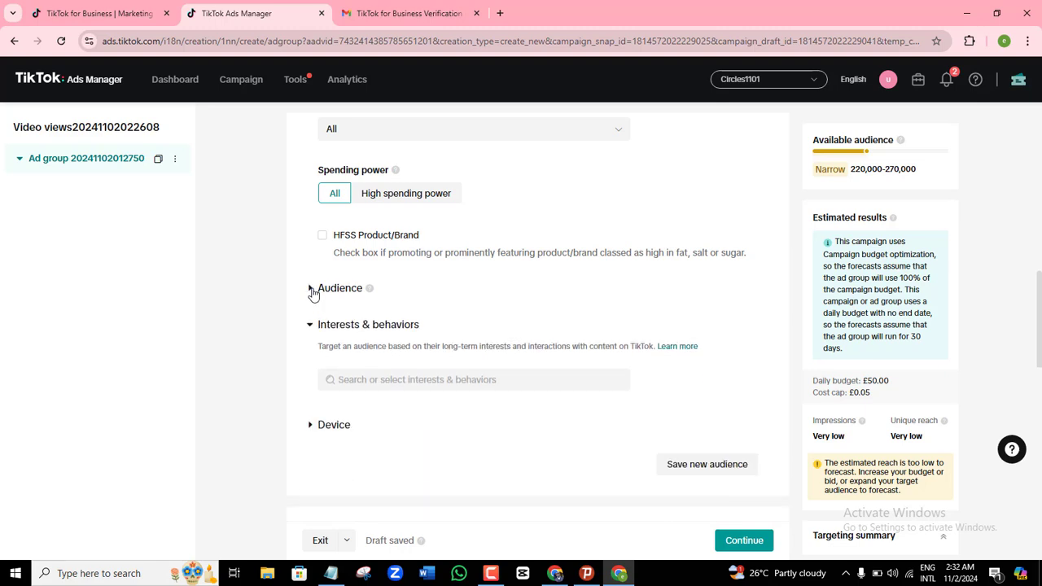
pyautogui.click(331, 290)
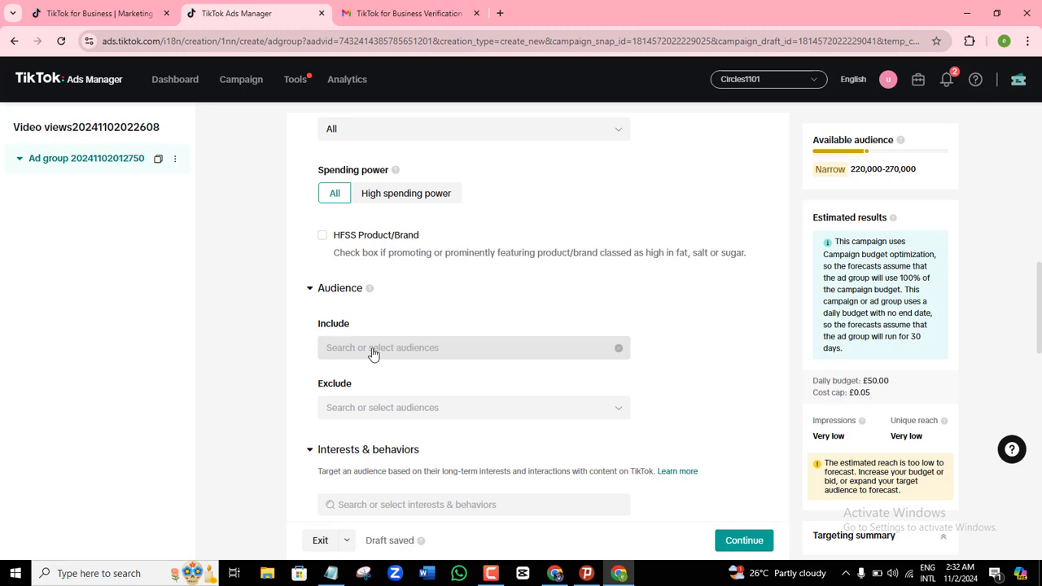
pyautogui.click(373, 352)
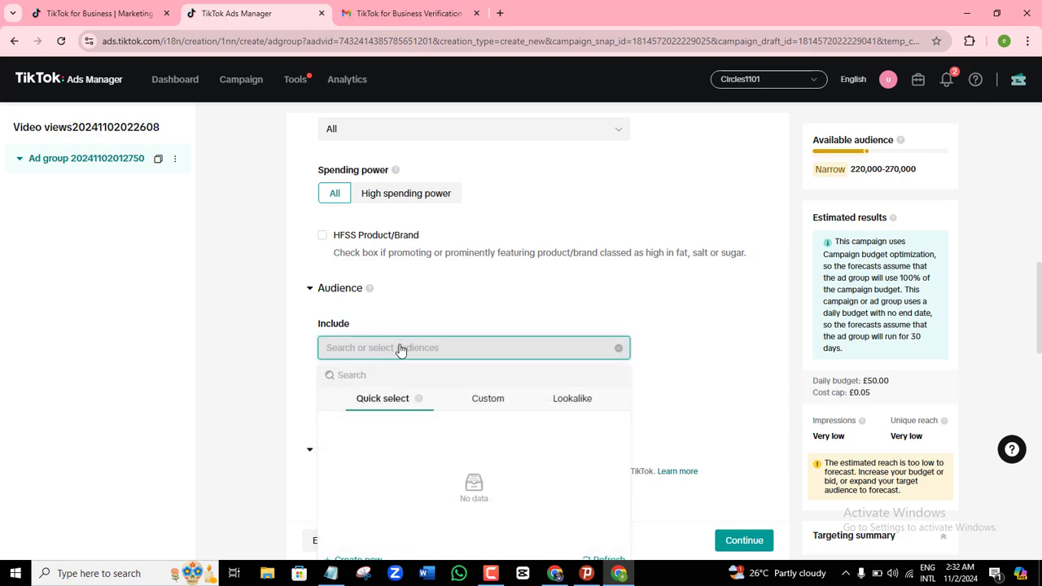
pyautogui.click(601, 298)
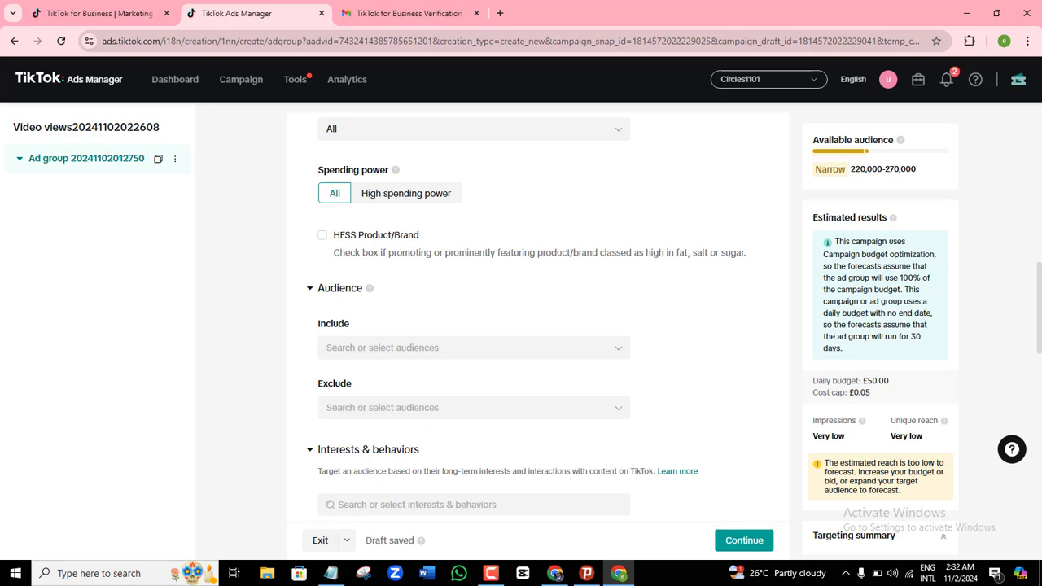
# Add Business Services as a targeted interest under Interests & behaviors and browse the remaining interest categories.
pyautogui.scroll(-4, 1040, 285)
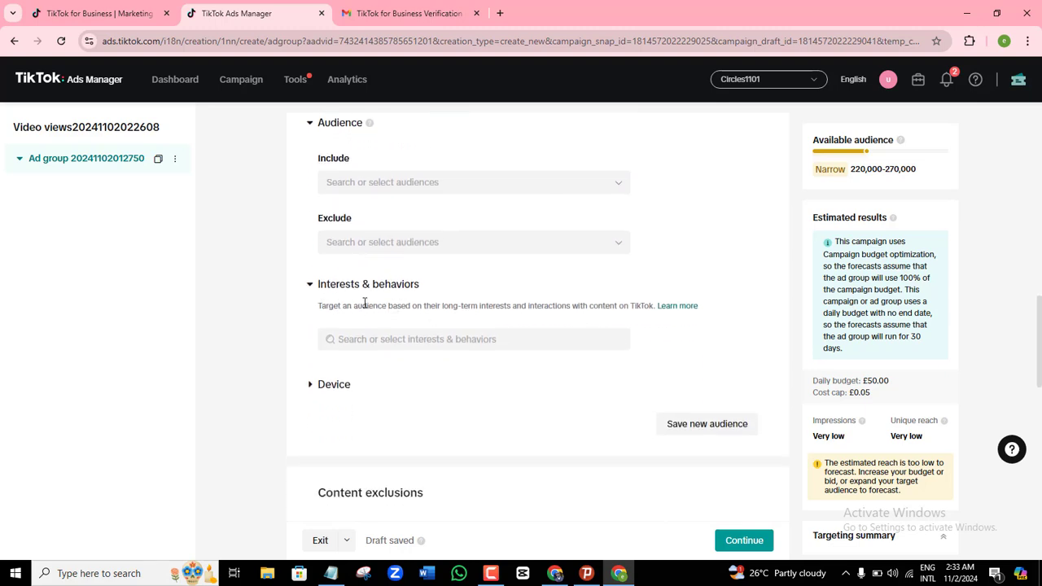
pyautogui.click(385, 341)
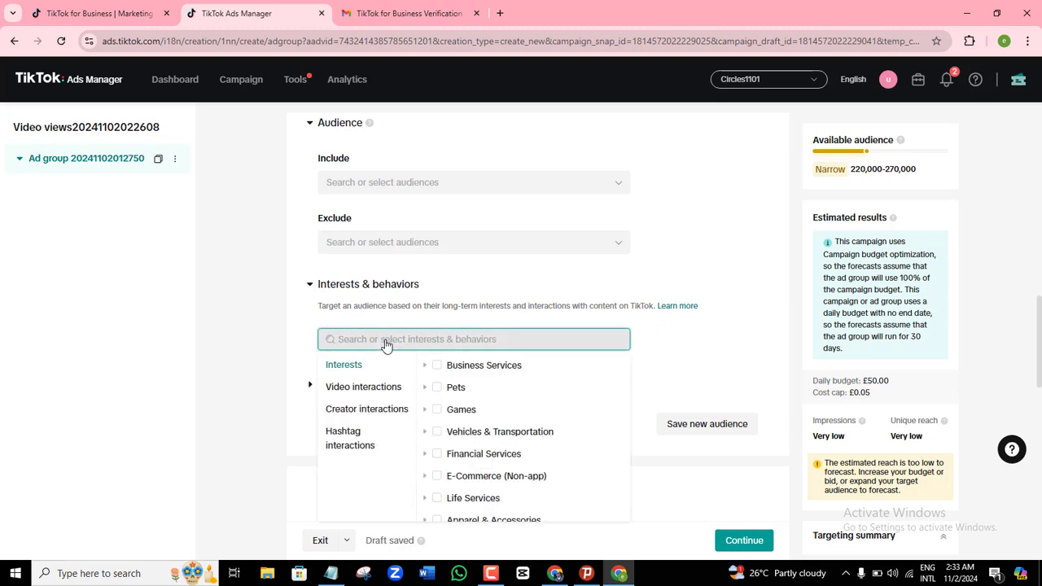
pyautogui.click(438, 367)
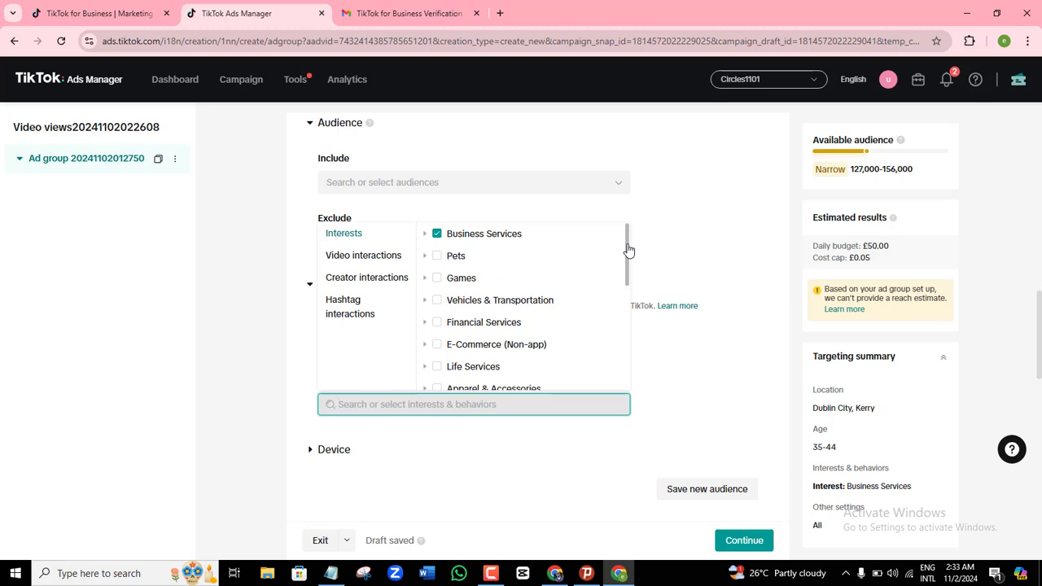
pyautogui.moveTo(627, 250); pyautogui.dragTo(628, 365)
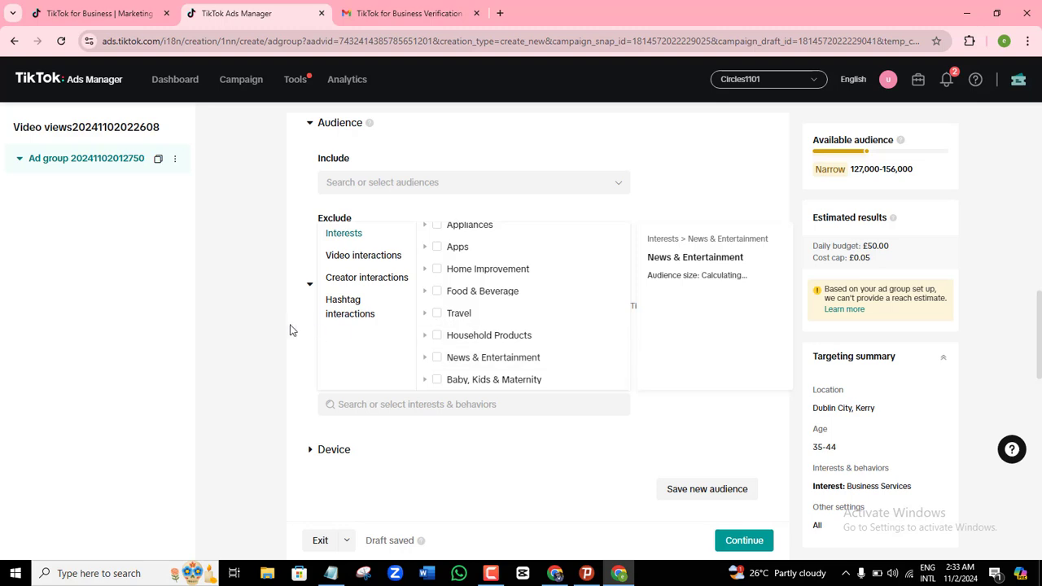
pyautogui.click(251, 314)
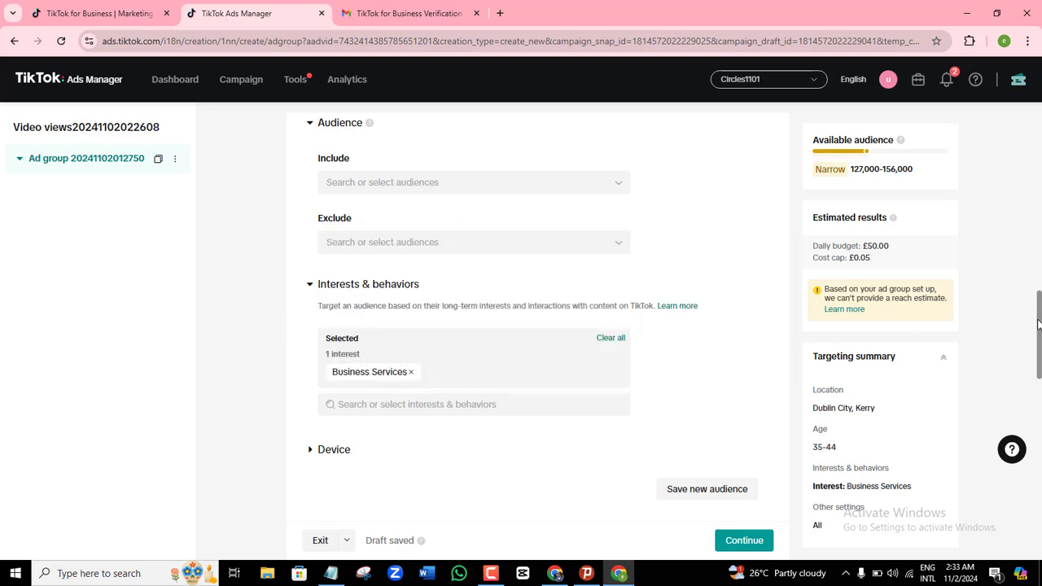
# Expand the ad group's Device targeting to examine the operating system, OS version and device model options.
pyautogui.scroll(-2, 1039, 325)
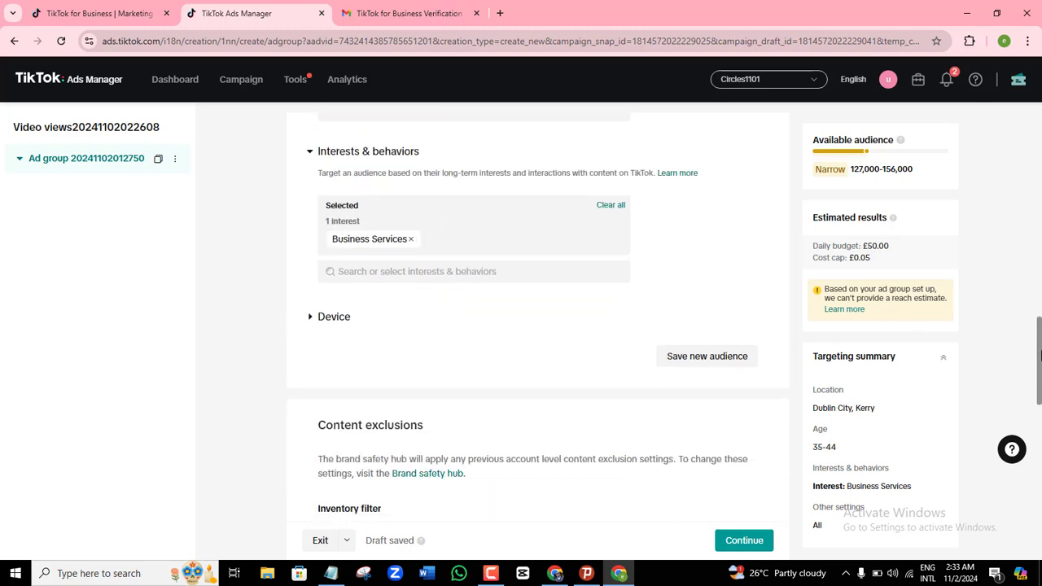
pyautogui.click(313, 308)
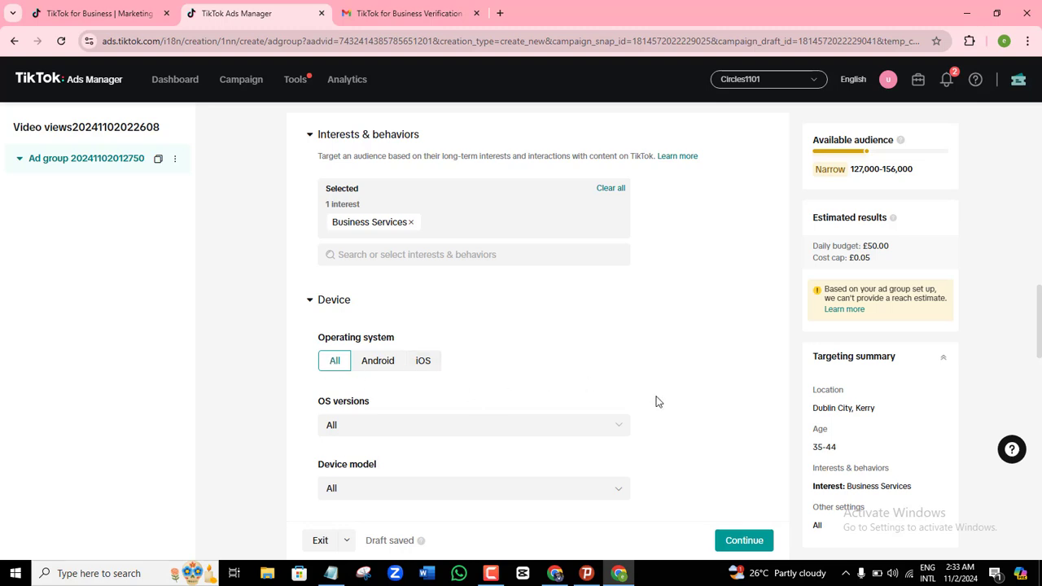
pyautogui.scroll(-10, 658, 399)
# Keep the ad group's schedule on a start time with continuous running and continue to the ad setup.
pyautogui.moveTo(1039, 411); pyautogui.dragTo(1039, 458)
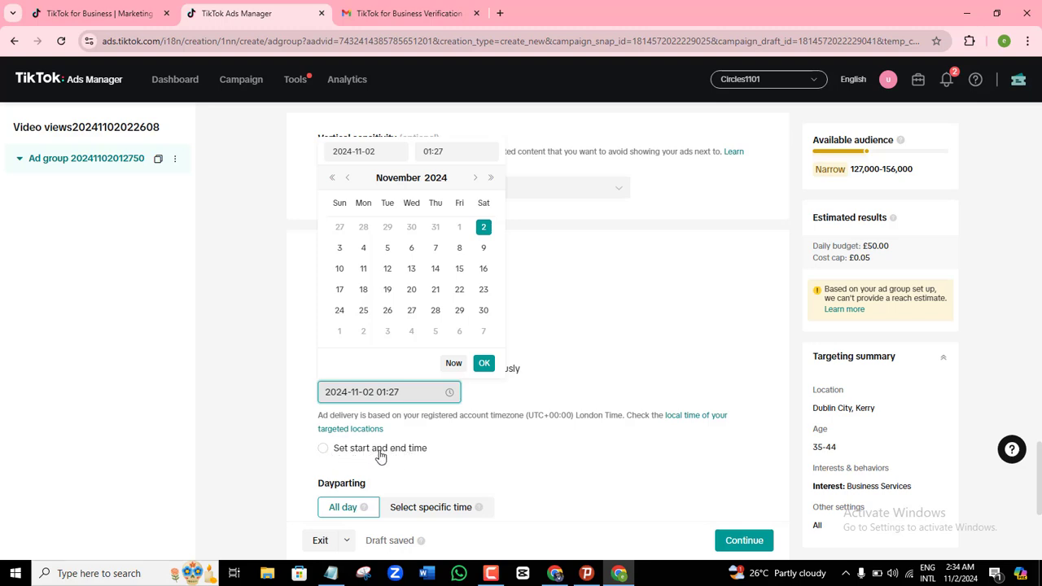
pyautogui.click(327, 448)
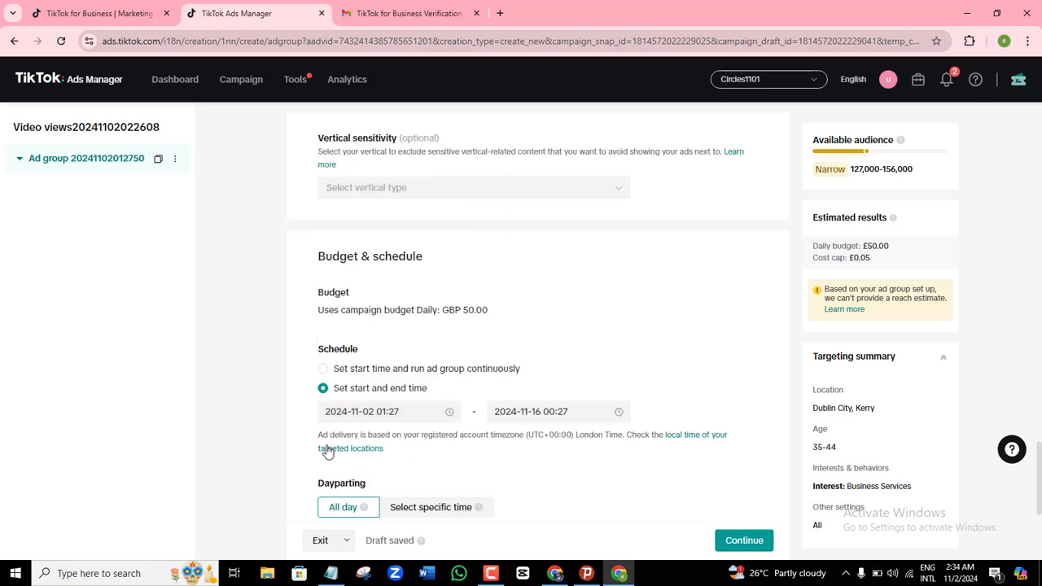
pyautogui.click(324, 370)
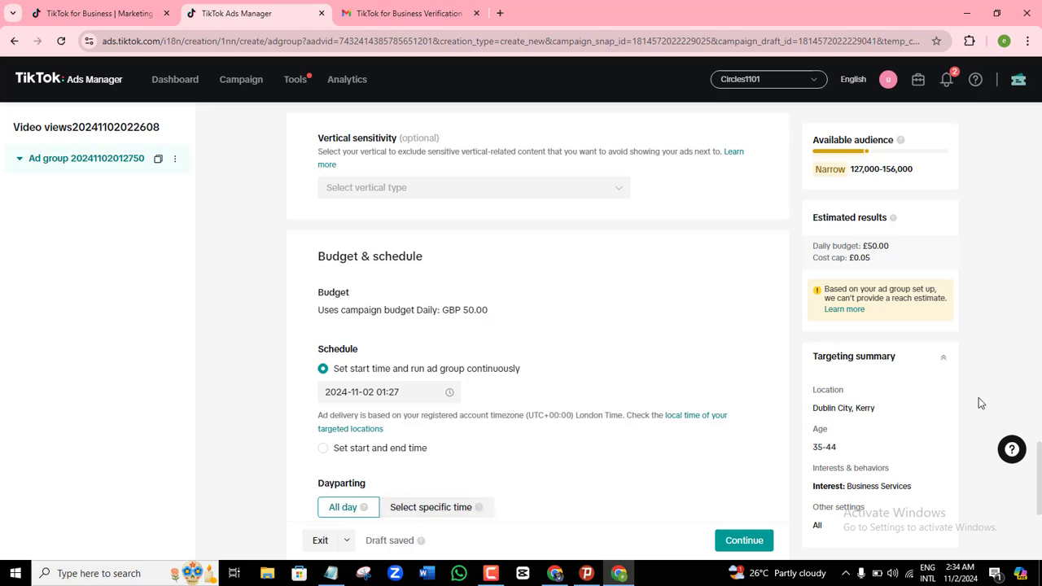
pyautogui.scroll(-2, 538, 366)
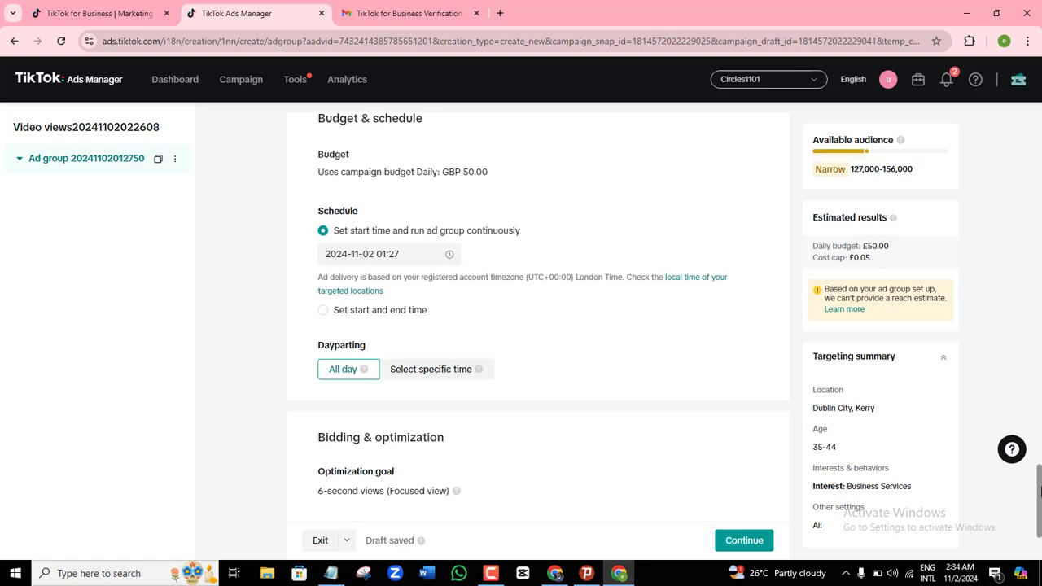
pyautogui.moveTo(1040, 492); pyautogui.dragTo(1040, 515)
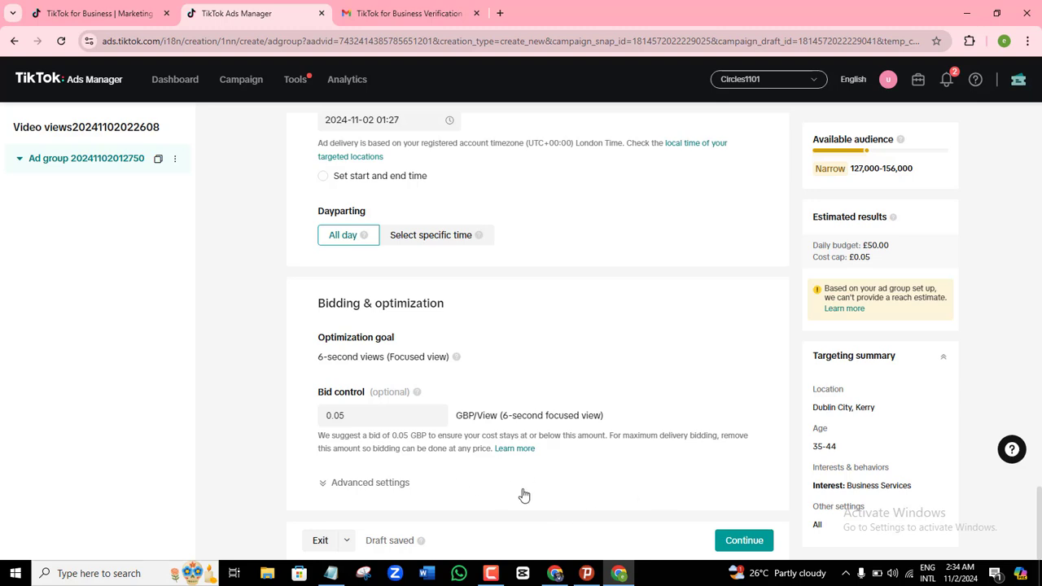
pyautogui.click(744, 546)
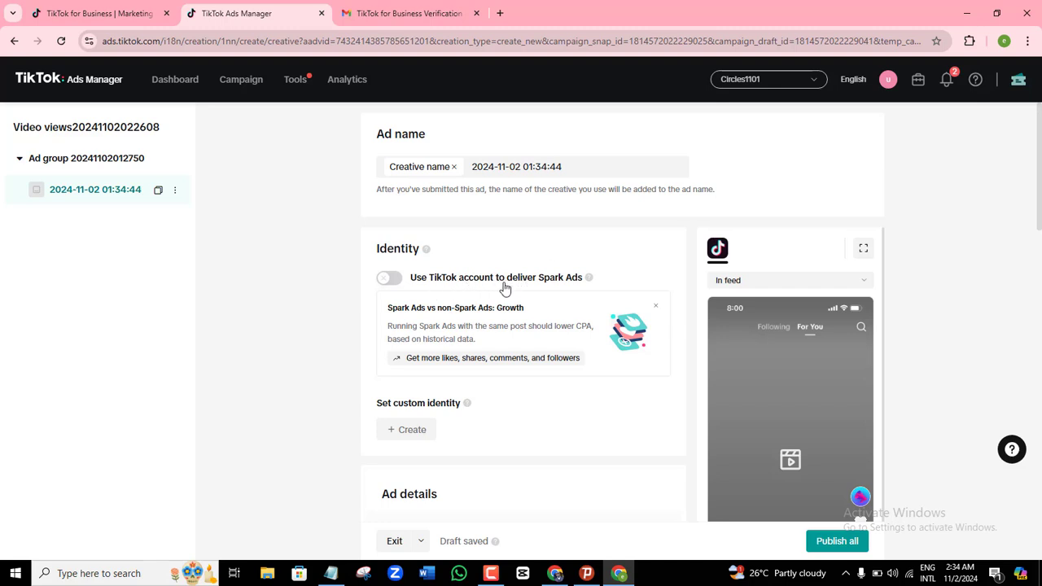
# Upload the video VID_20241024_164649 from the Teleprompter folder on the Desktop as the ad creative.
pyautogui.click(398, 280)
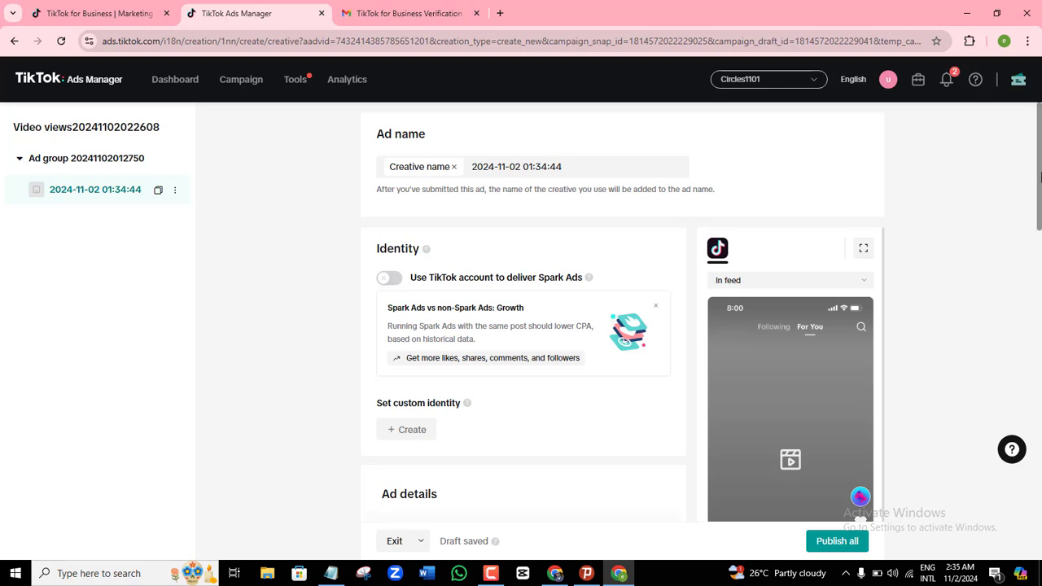
pyautogui.moveTo(1040, 177); pyautogui.dragTo(1041, 270)
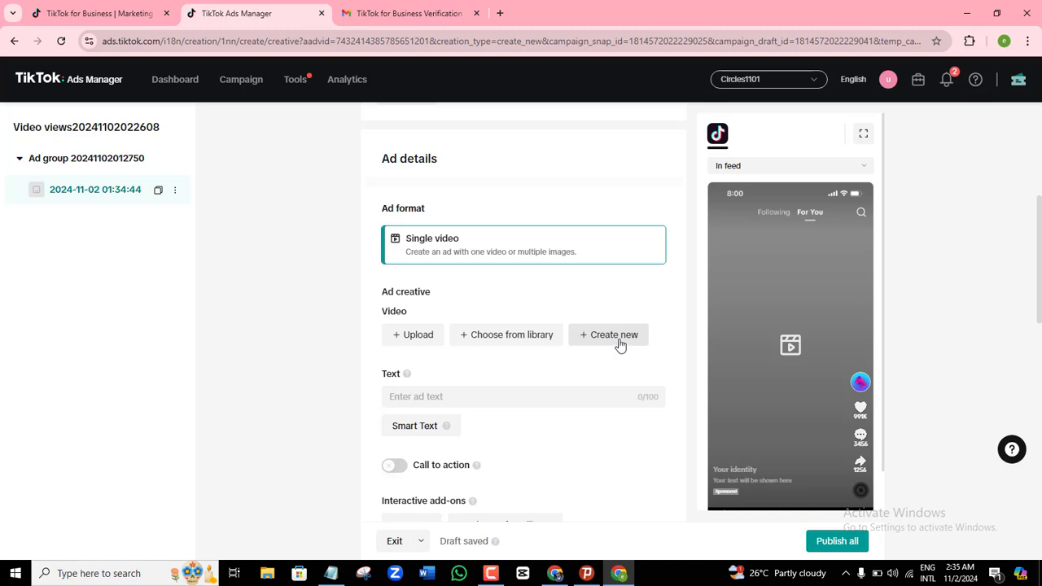
pyautogui.click(418, 345)
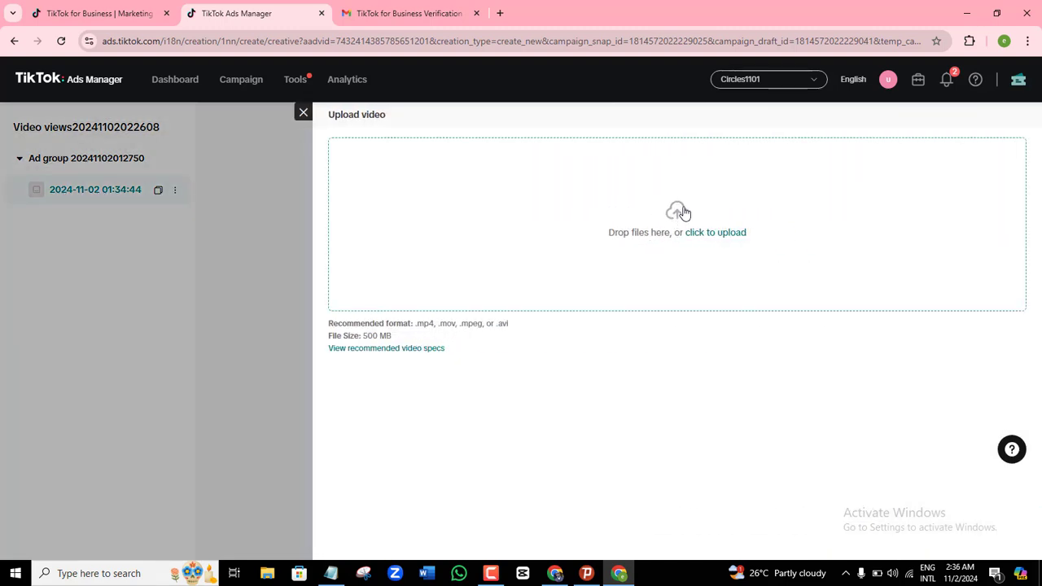
pyautogui.click(681, 212)
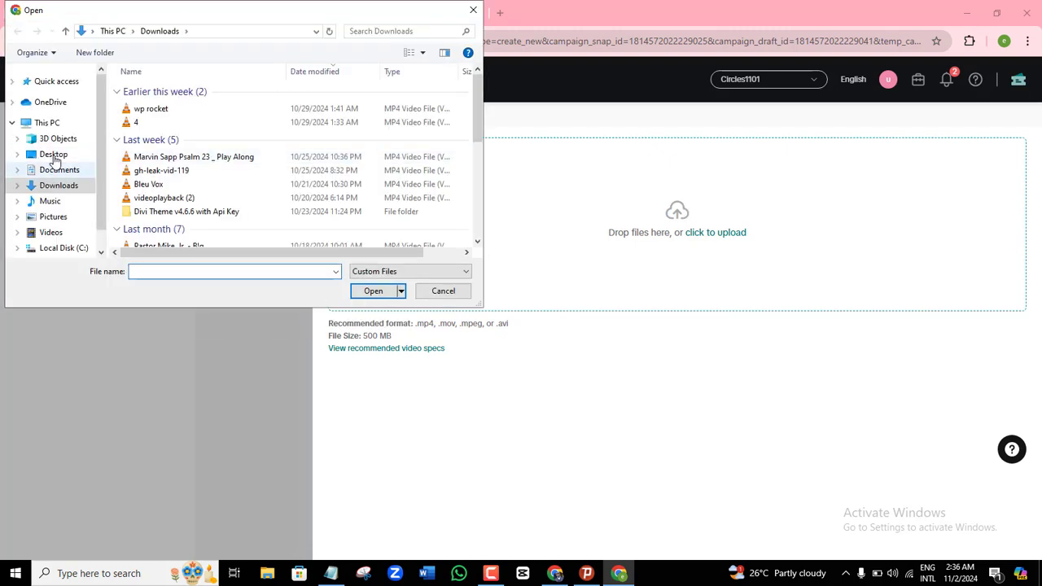
pyautogui.click(54, 155)
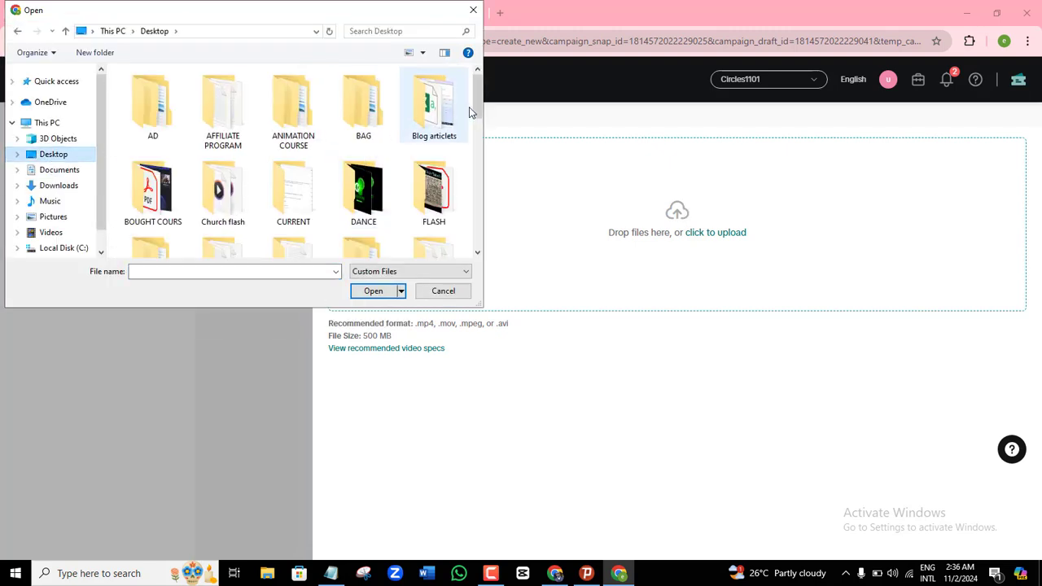
pyautogui.moveTo(477, 108); pyautogui.dragTo(477, 171)
pyautogui.doubleClick(362, 199)
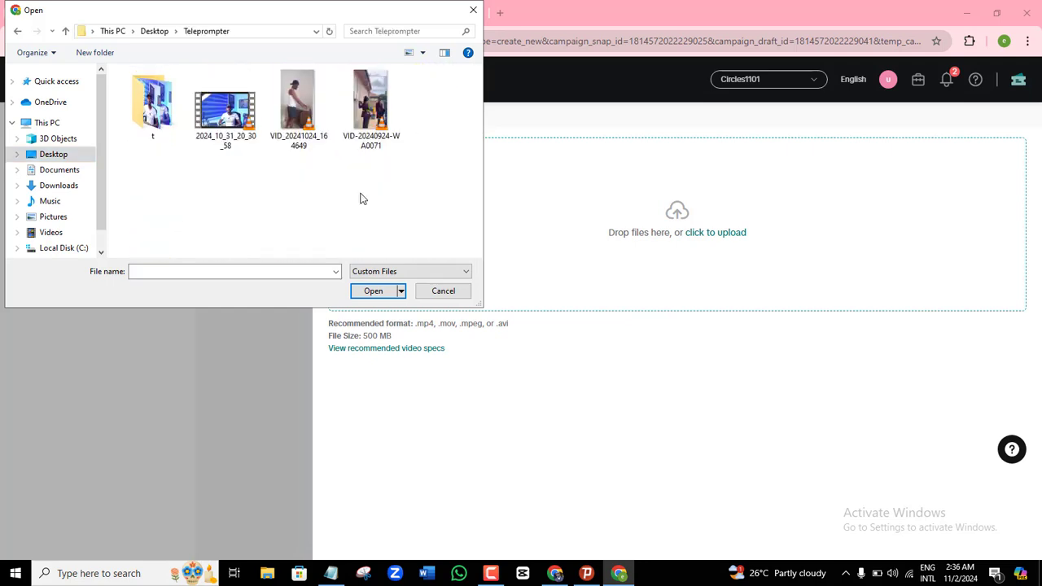
pyautogui.doubleClick(307, 119)
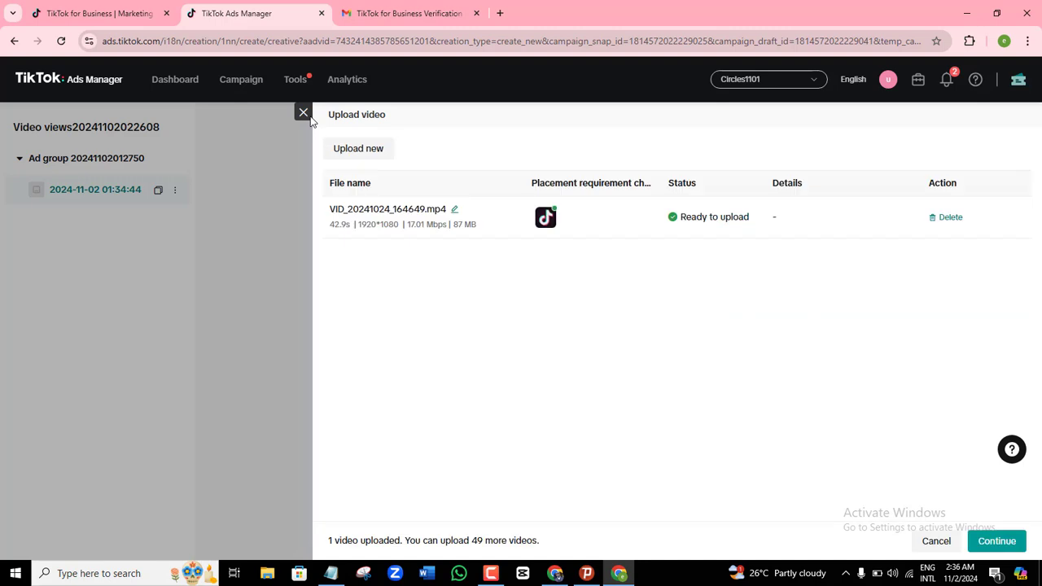
pyautogui.click(1001, 547)
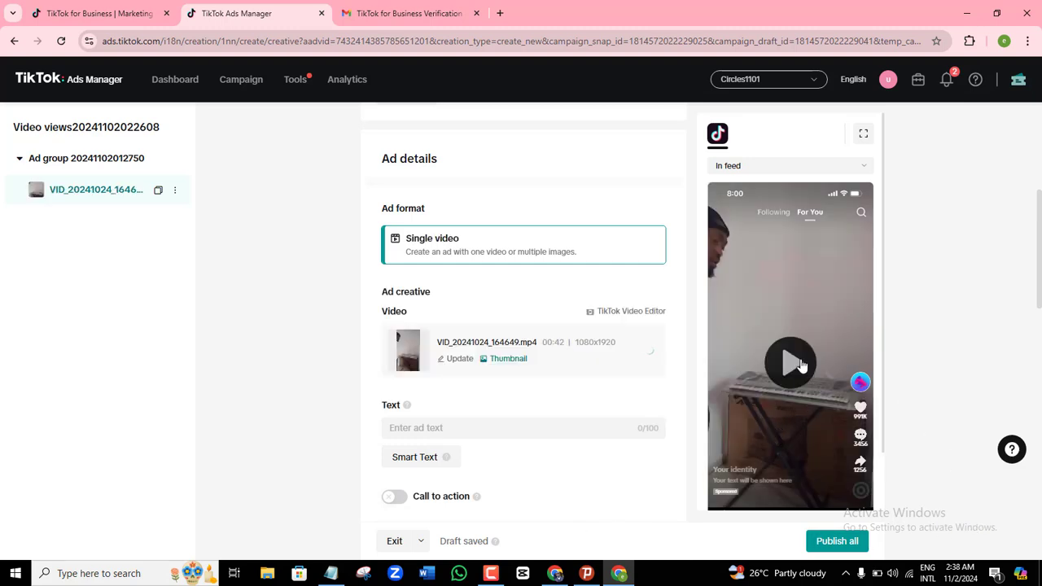
# Play the uploaded video in the ad preview and enter "Please watch and share" as the ad text.
pyautogui.click(801, 376)
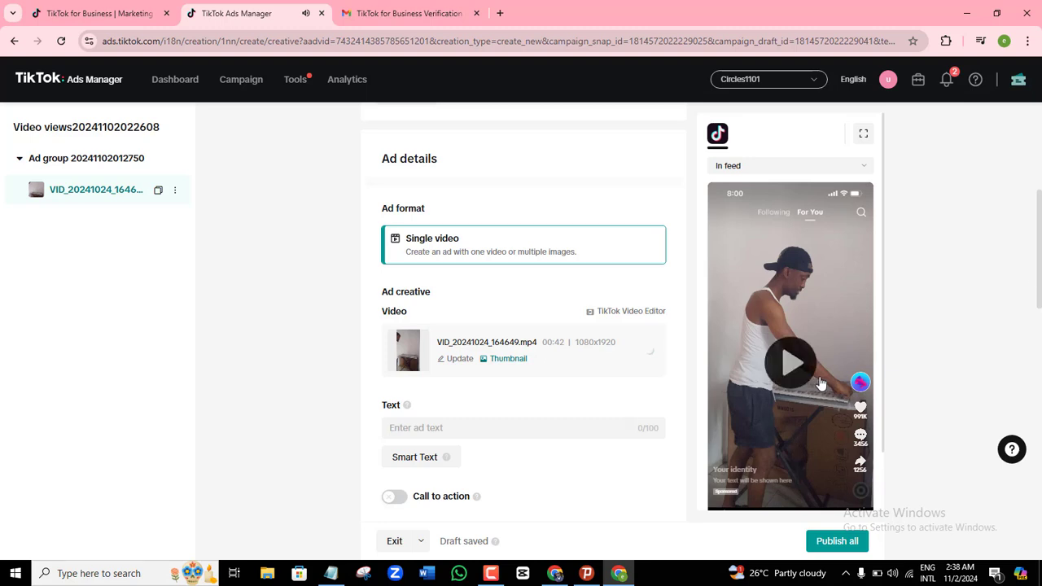
pyautogui.scroll(-1, 972, 302)
pyautogui.click(534, 331)
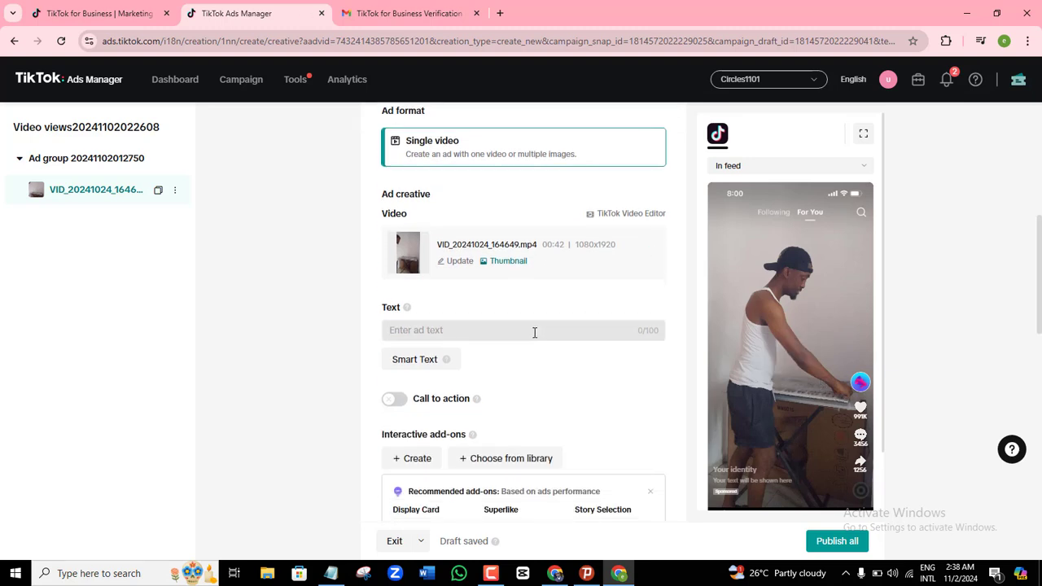
pyautogui.write('Please watch and share')
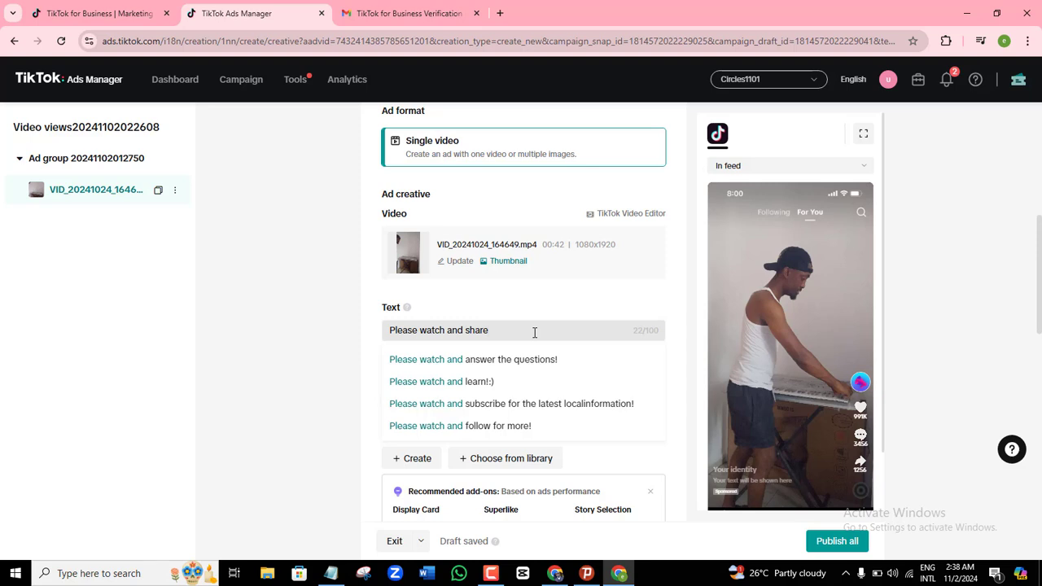
# Enable the ad's call to action to view its Dynamic and Standard options, and disable it again.
pyautogui.click(340, 363)
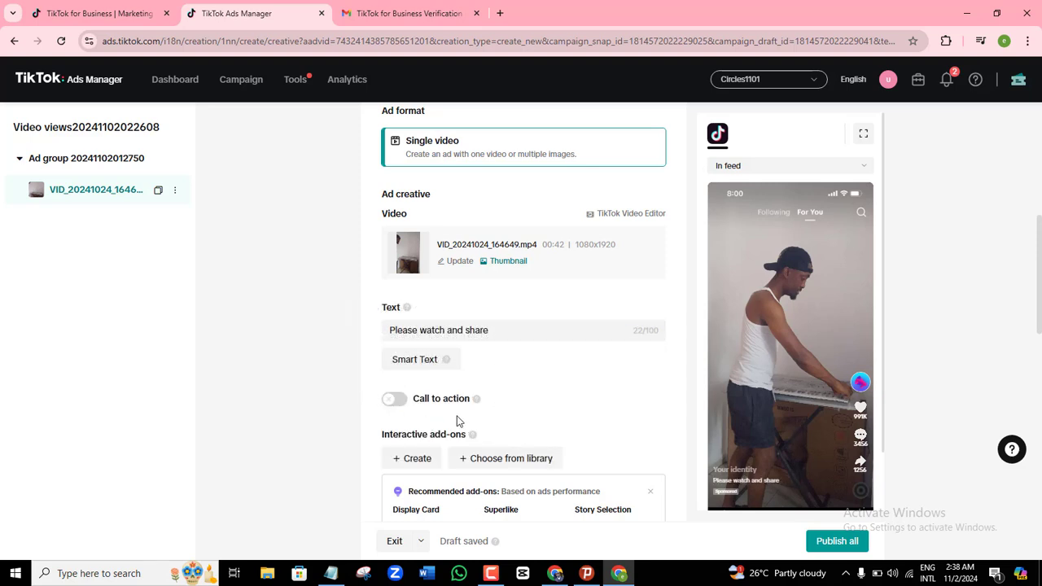
pyautogui.click(394, 400)
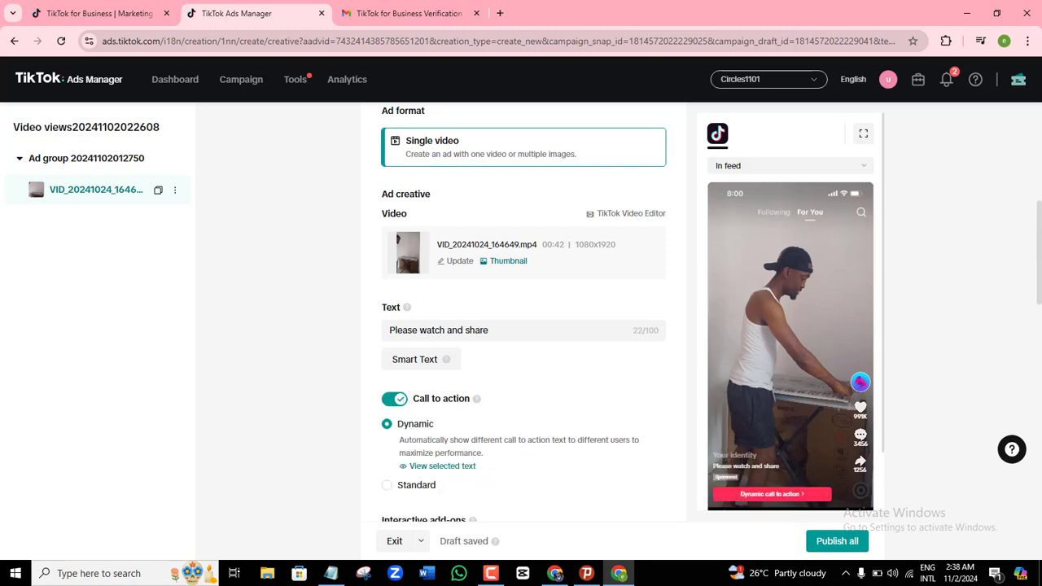
pyautogui.scroll(-2, 942, 376)
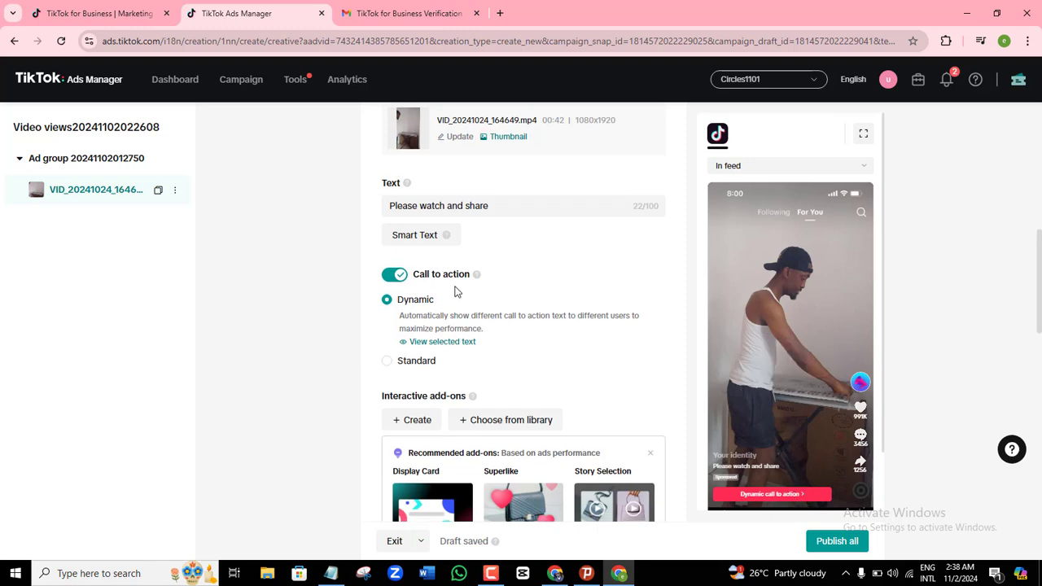
pyautogui.click(397, 276)
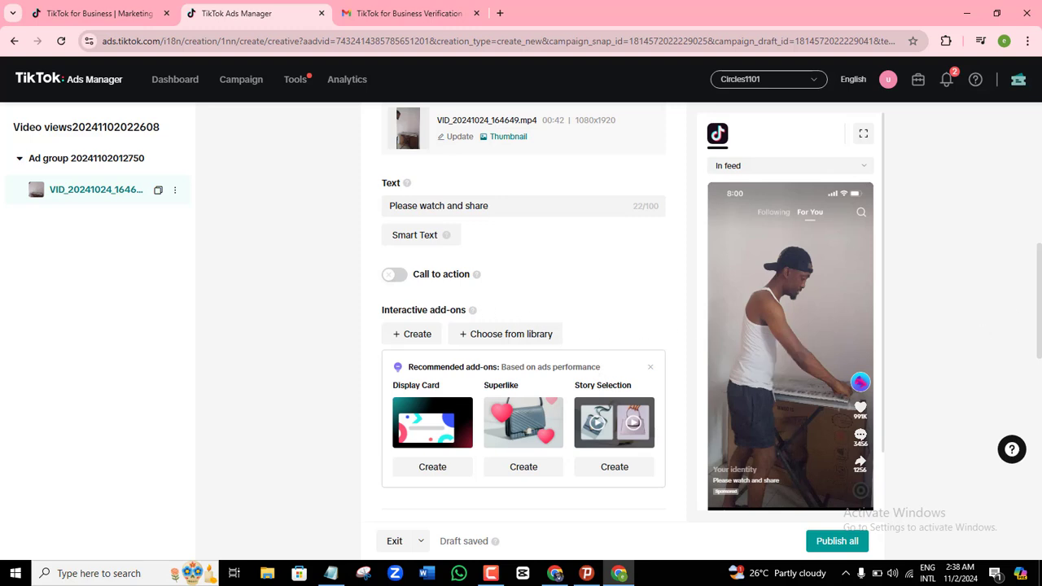
# Review the recommended interactive add-ons and collapse the ad's Destination section.
pyautogui.scroll(-1, 1040, 316)
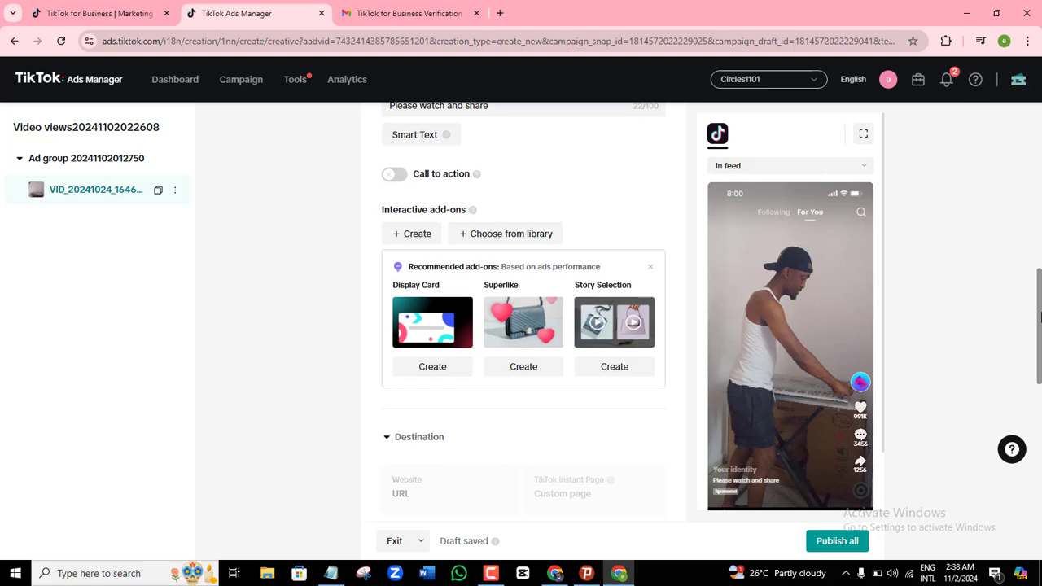
pyautogui.moveTo(1039, 316); pyautogui.dragTo(1039, 350)
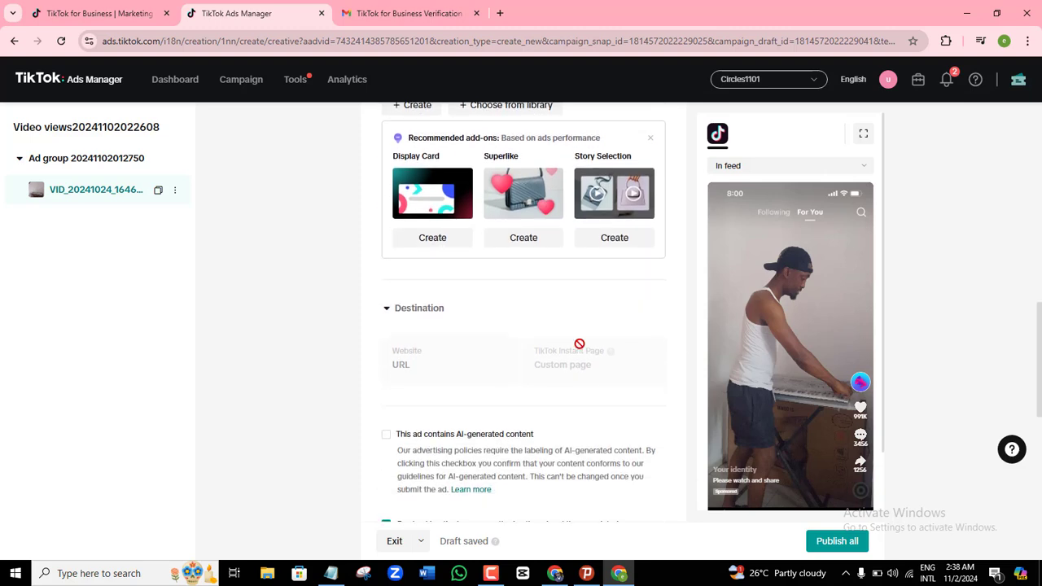
pyautogui.click(394, 310)
pyautogui.click(394, 310)
pyautogui.click(388, 316)
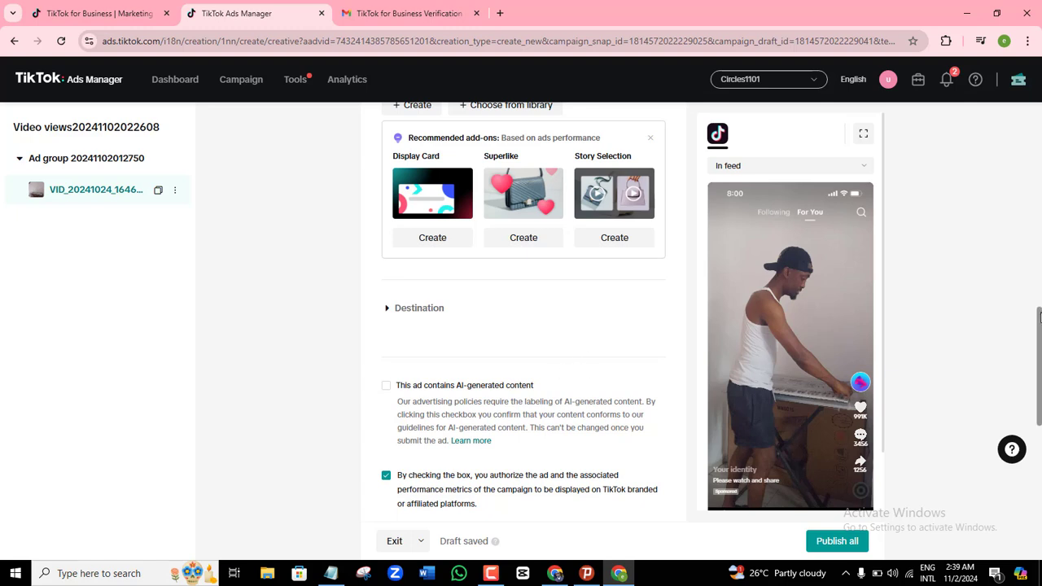
# Toggle the declaration that the ad contains AI-generated content and leave it unchecked.
pyautogui.moveTo(1039, 322); pyautogui.dragTo(1039, 354)
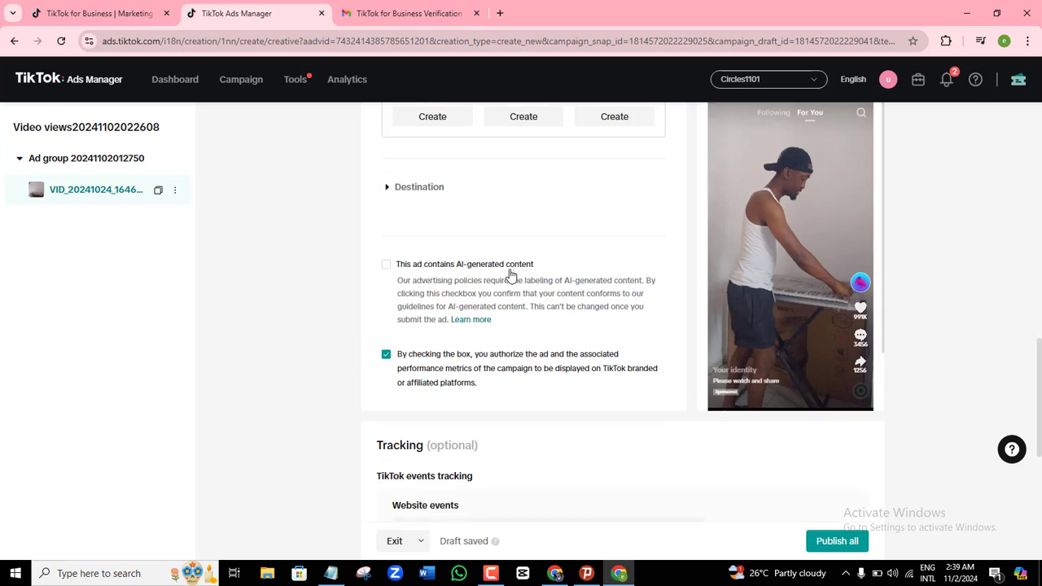
pyautogui.click(387, 273)
pyautogui.click(388, 274)
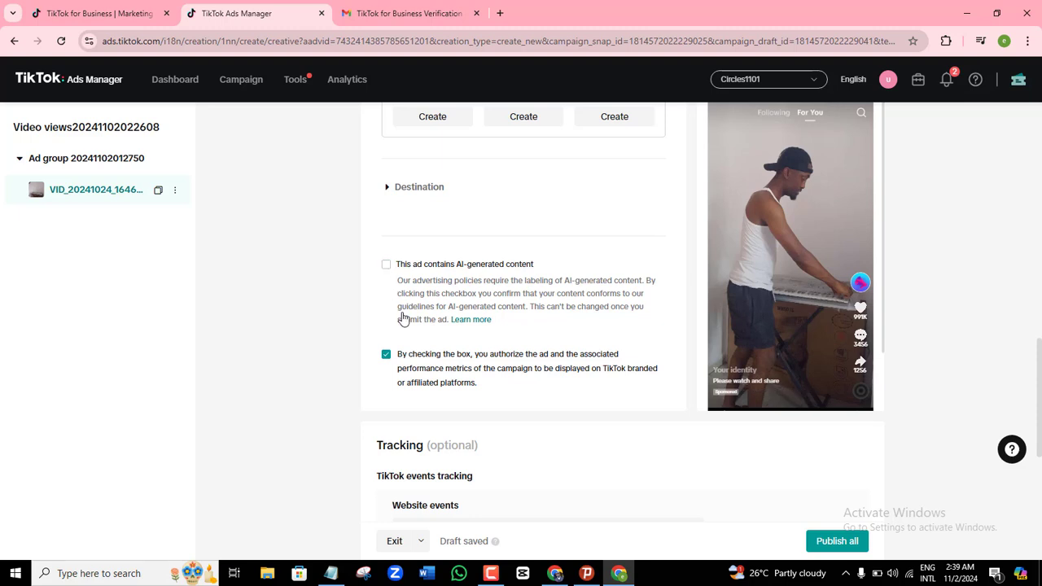
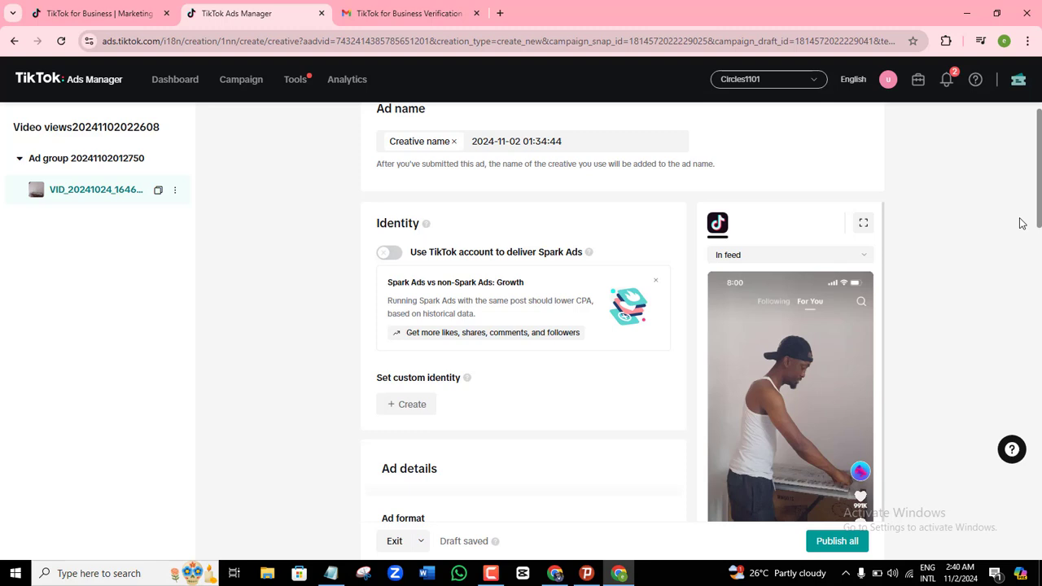
pyautogui.scroll(1, 1022, 217)
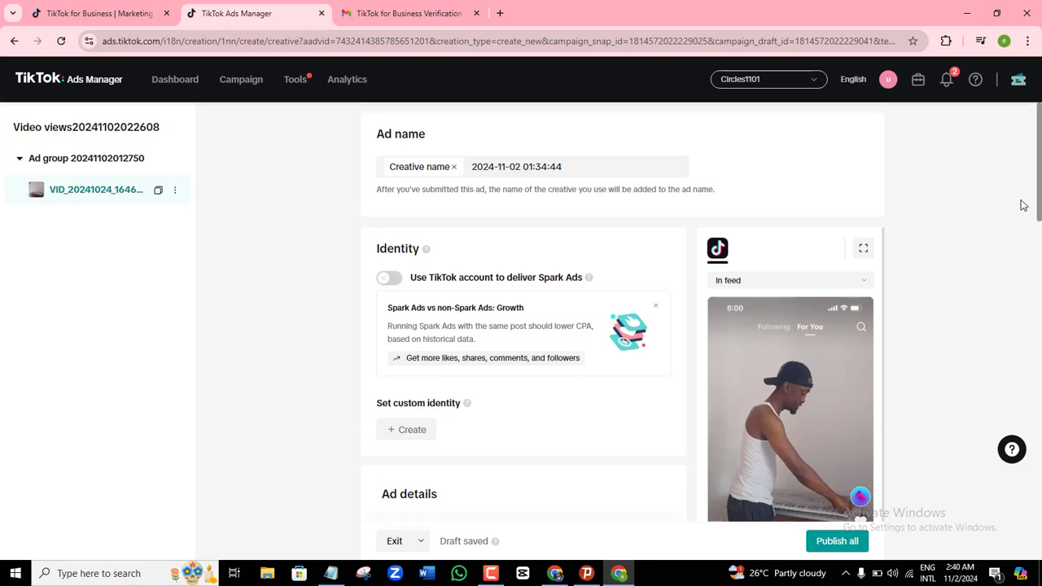